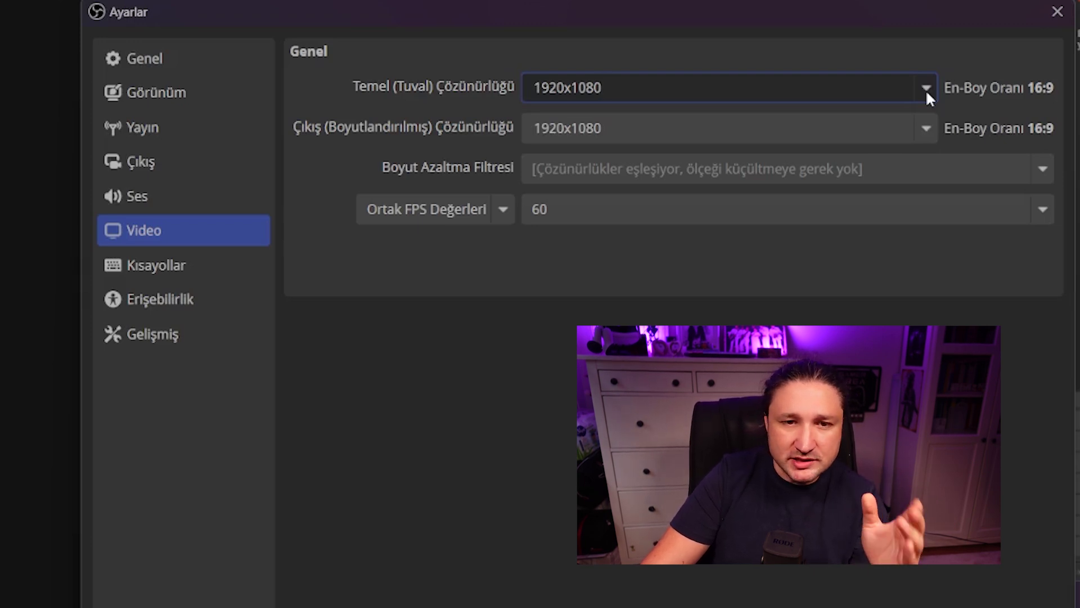
# - Review the available base canvas resolutions and common FPS values in the video settings
pyautogui.click(926, 90)
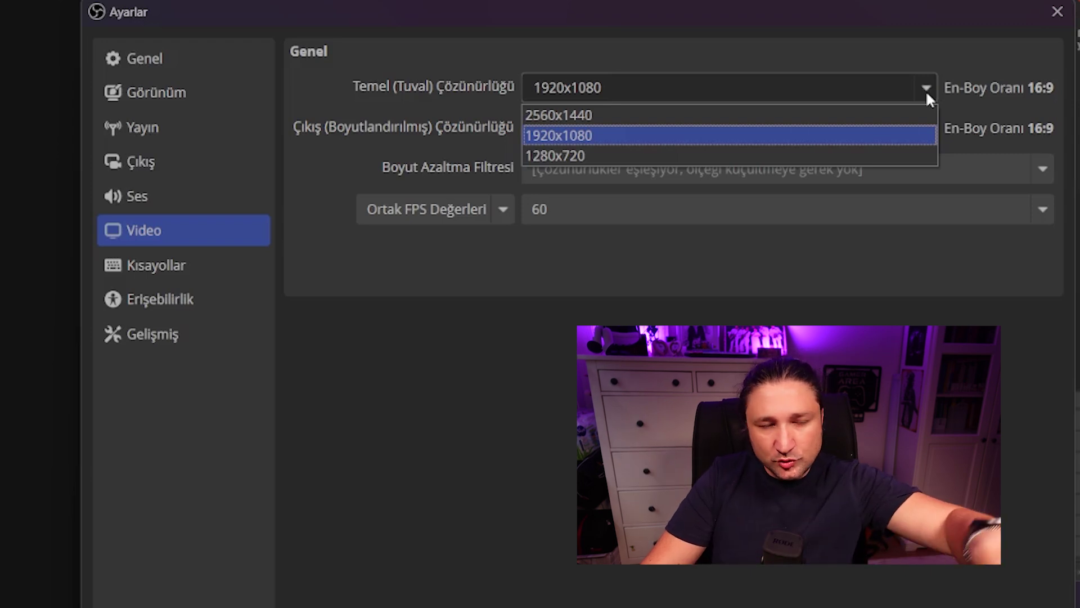
pyautogui.click(926, 90)
pyautogui.click(926, 90)
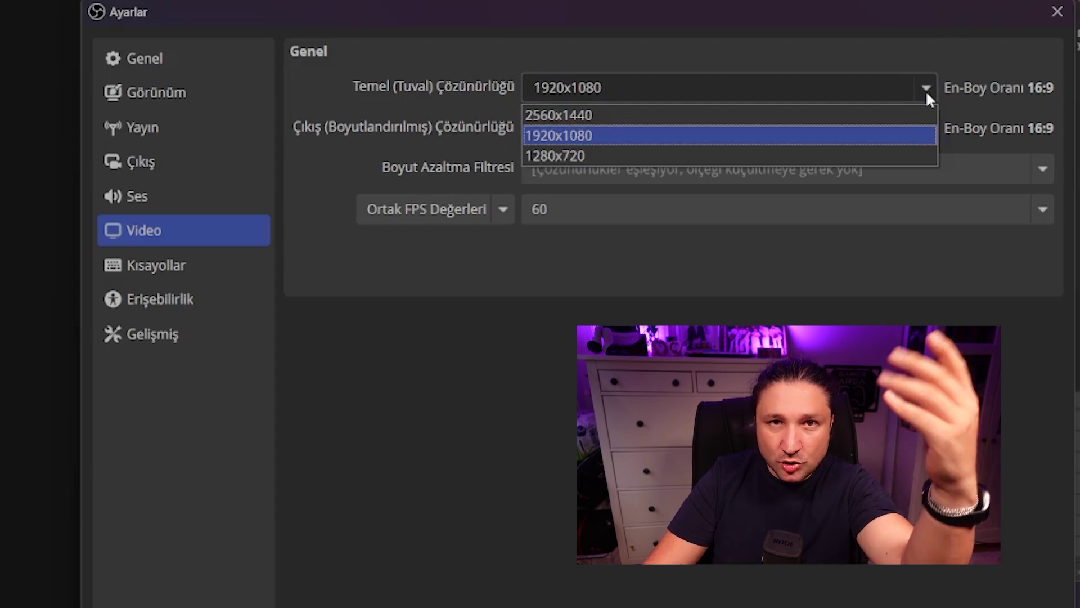
pyautogui.click(926, 90)
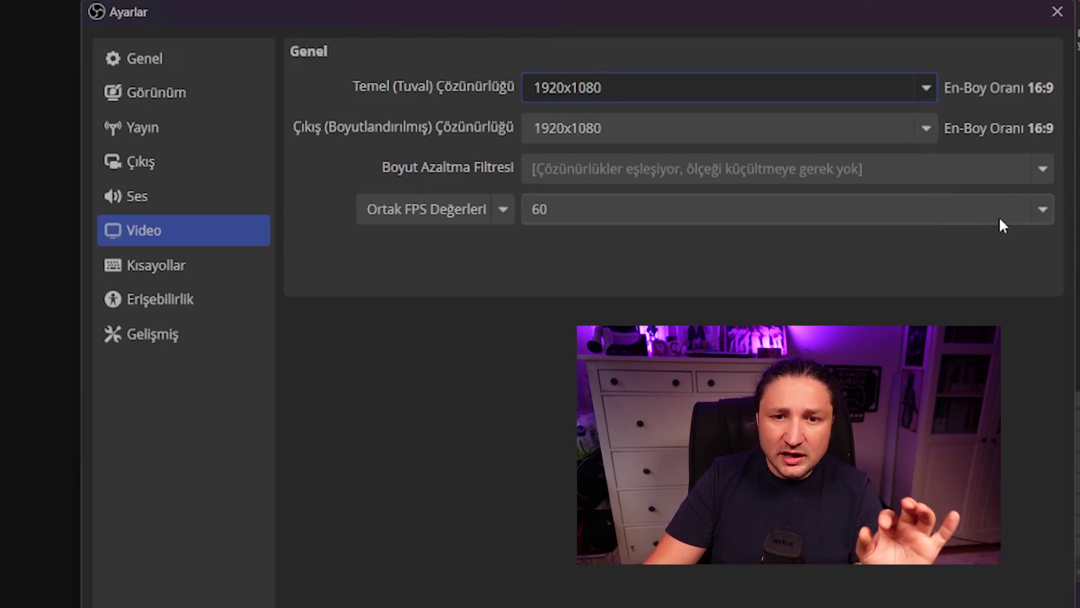
pyautogui.click(1040, 213)
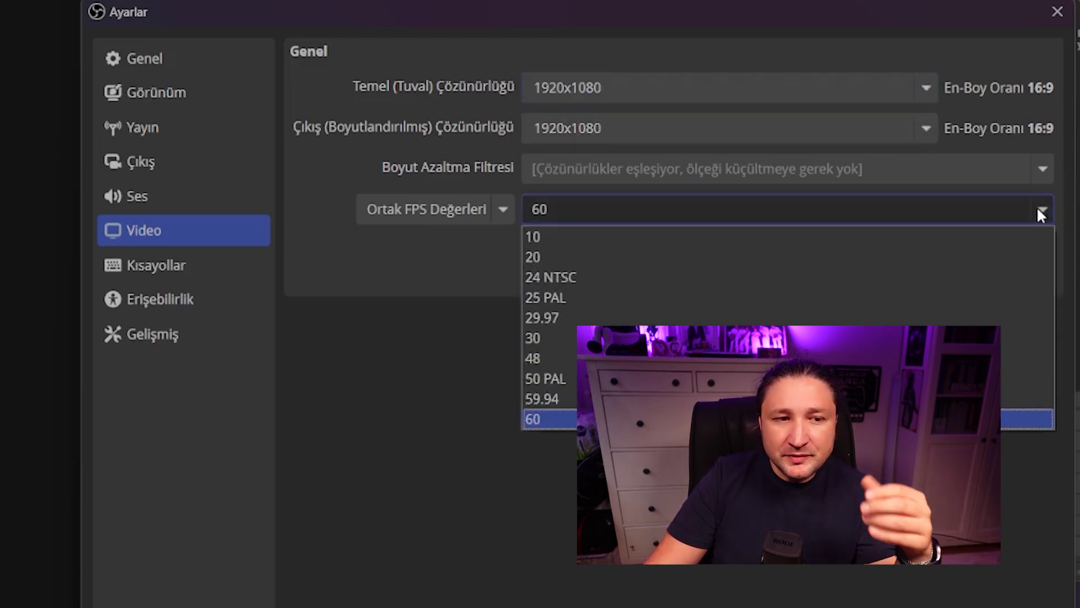
pyautogui.click(1038, 210)
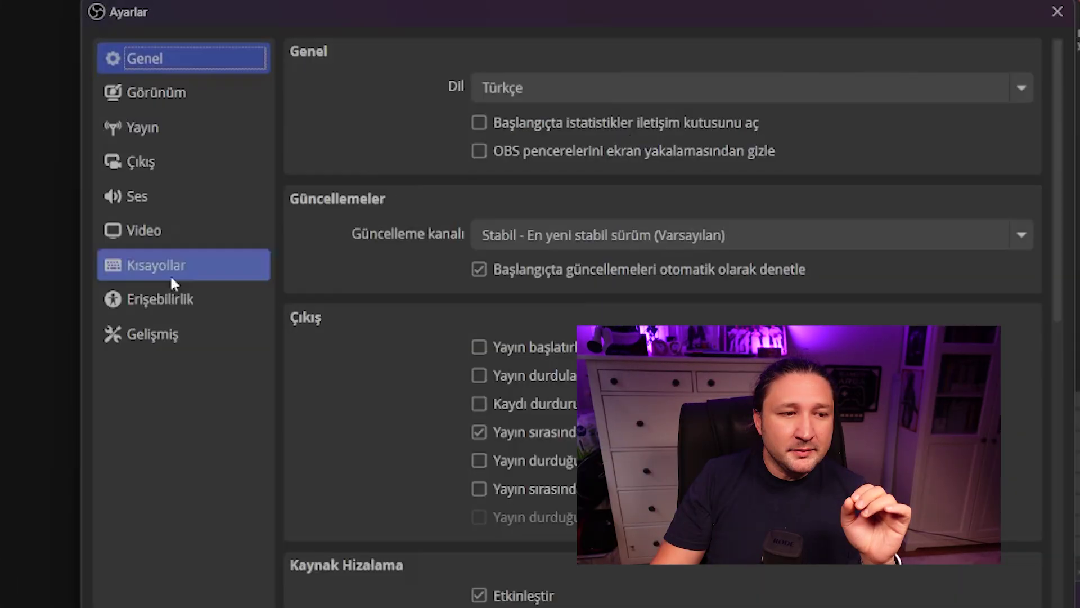
# - Review the process priority (İşlem Önceliği) choices in the advanced settings
pyautogui.click(167, 336)
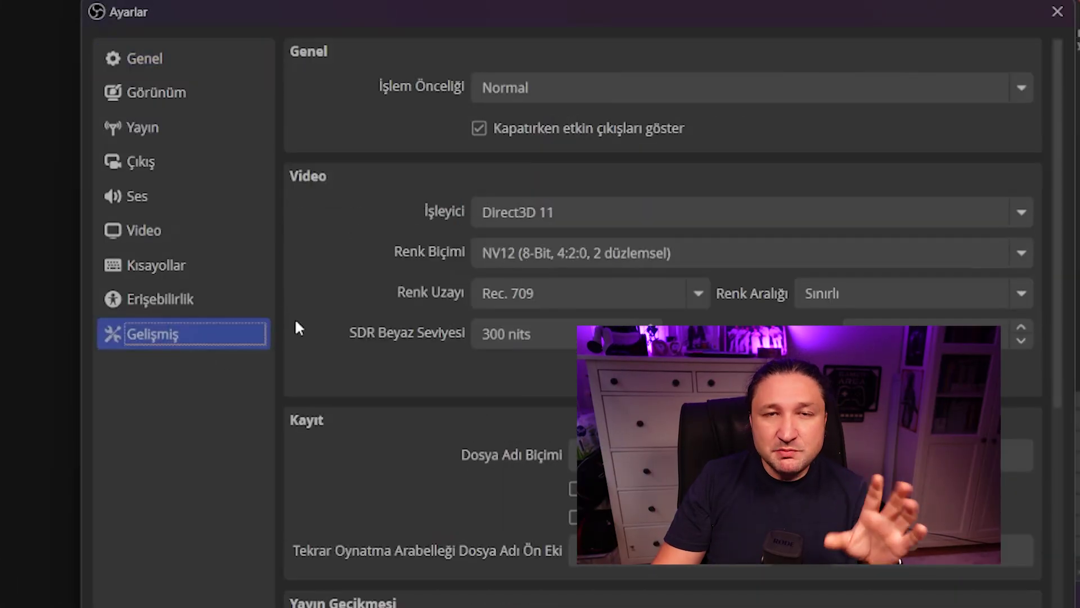
pyautogui.click(709, 89)
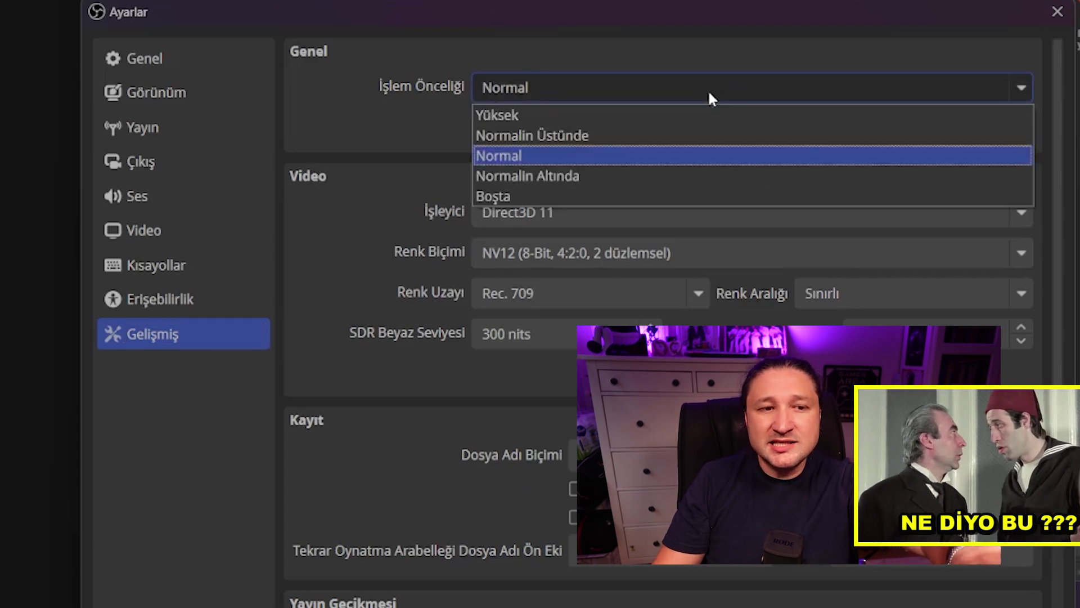
pyautogui.click(671, 150)
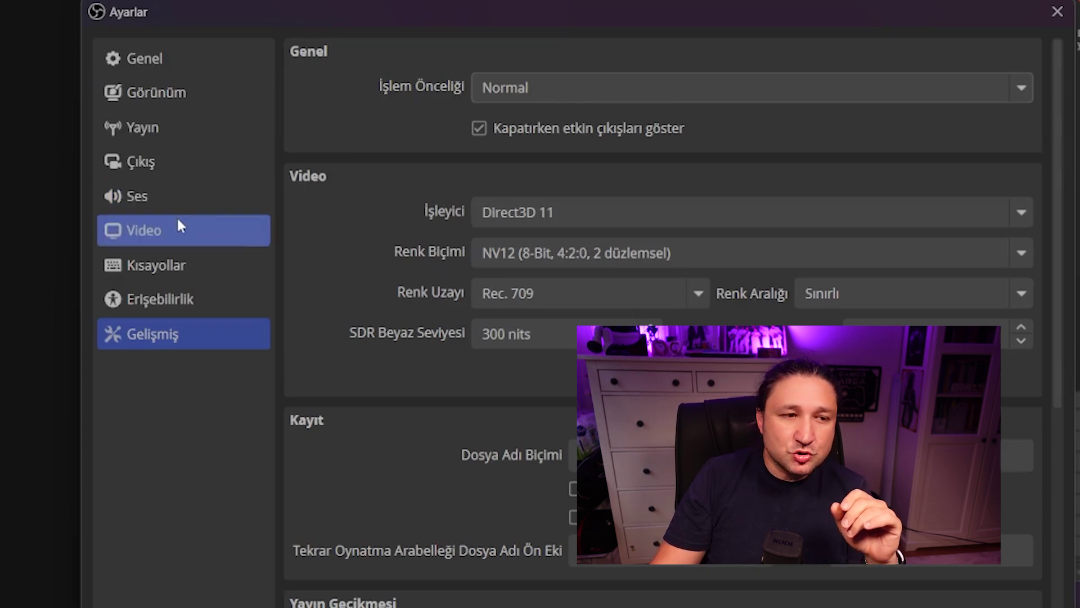
# - Set the output mode to Gelişmiş and bring up its streaming (Yayın) settings
pyautogui.click(176, 164)
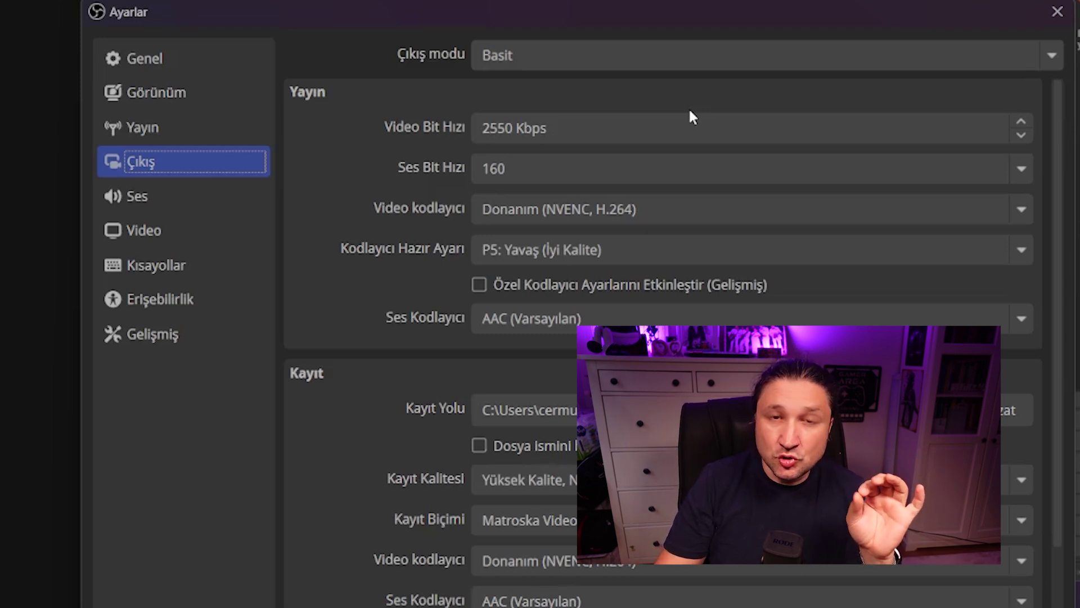
pyautogui.click(737, 63)
pyautogui.click(726, 101)
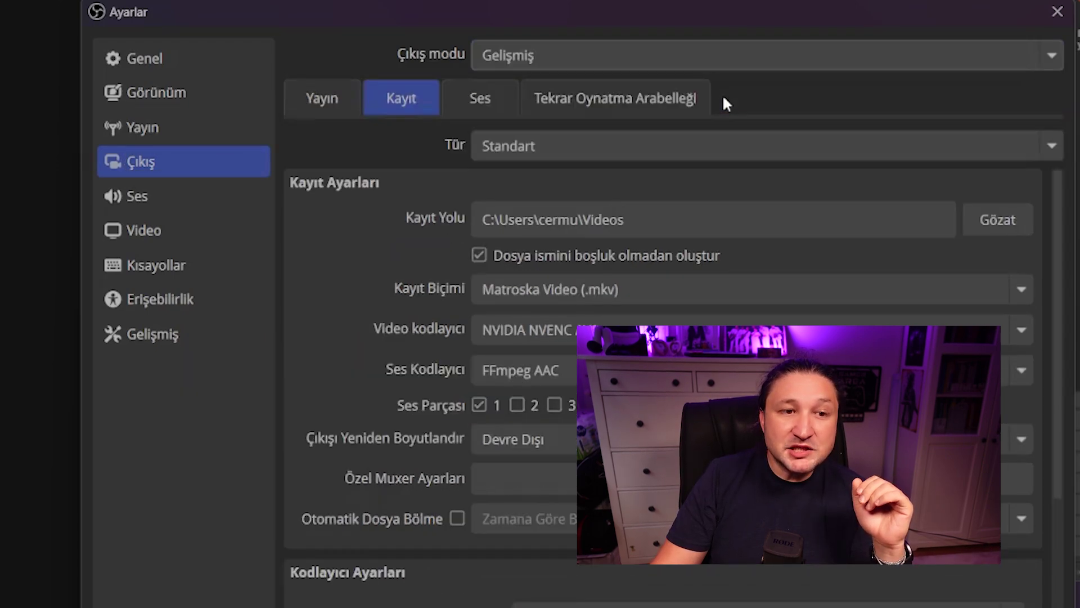
pyautogui.click(307, 96)
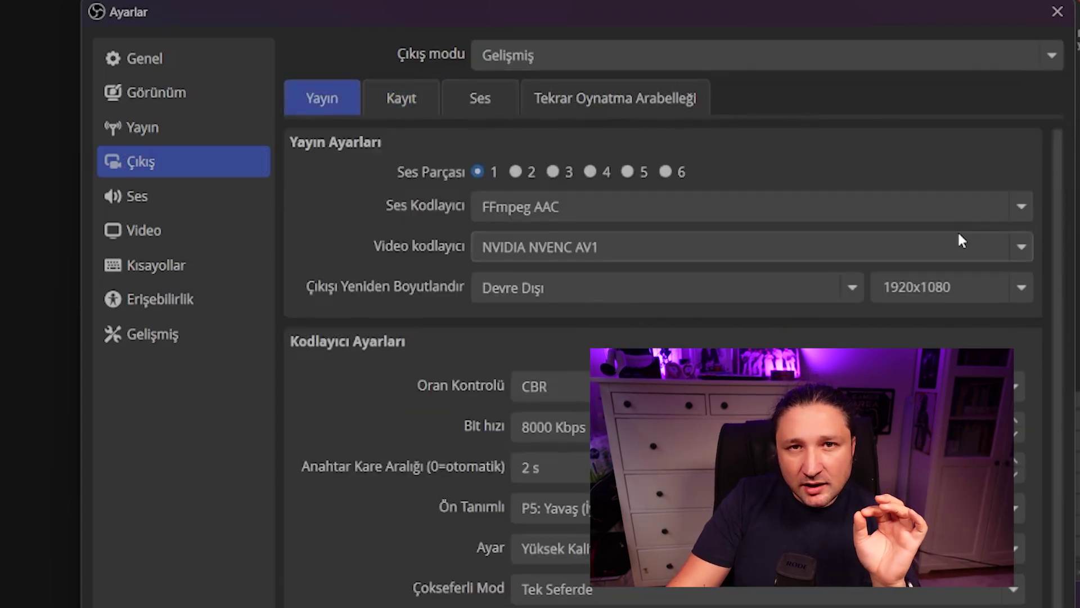
# - Set the streaming video encoder to NVIDIA NVENC H.264
pyautogui.click(974, 251)
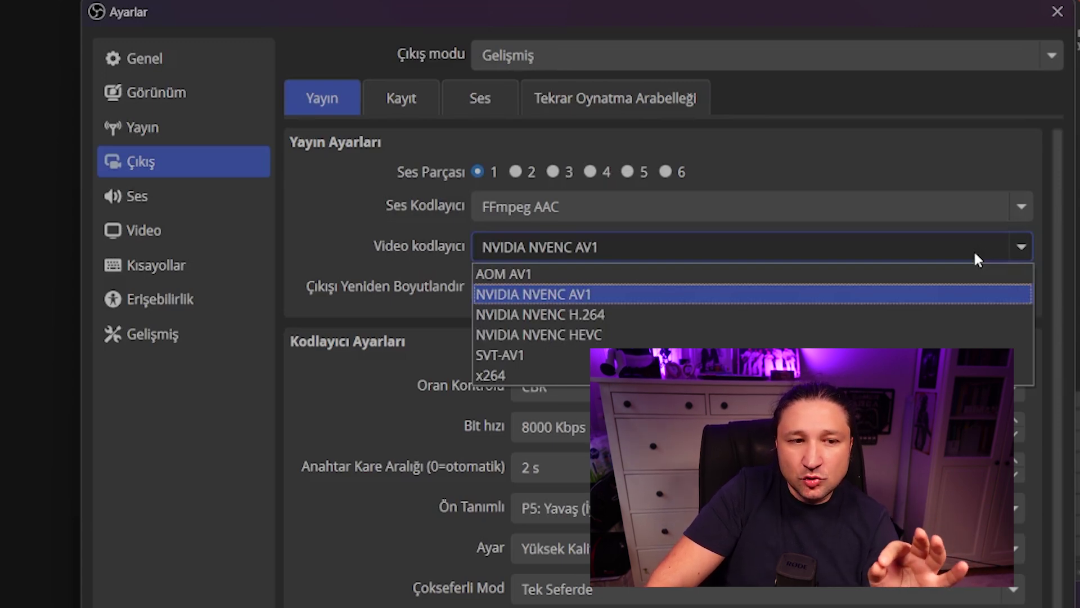
pyautogui.click(952, 300)
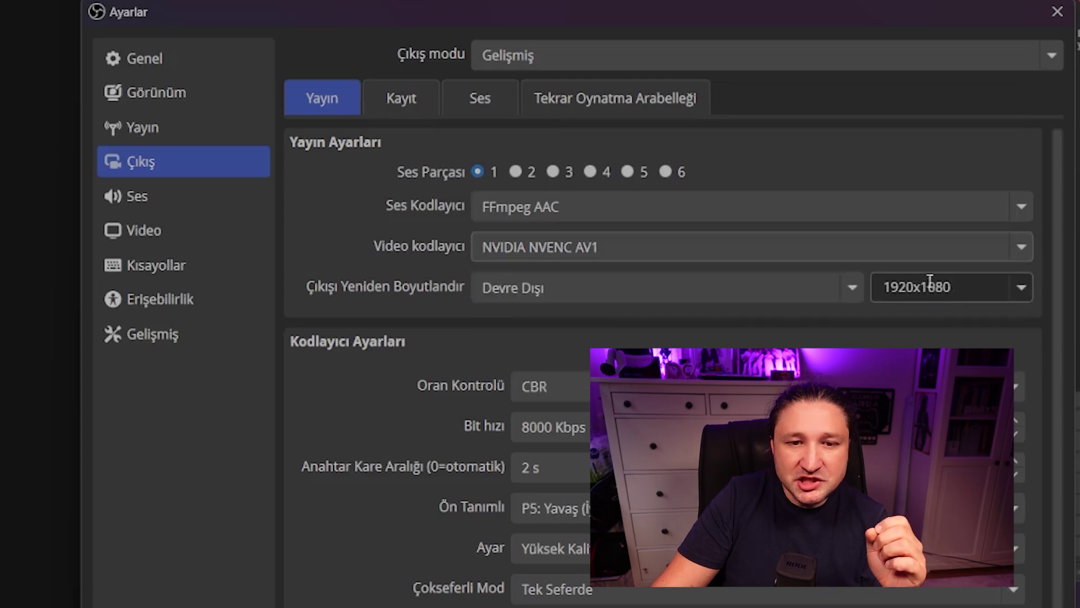
pyautogui.click(915, 241)
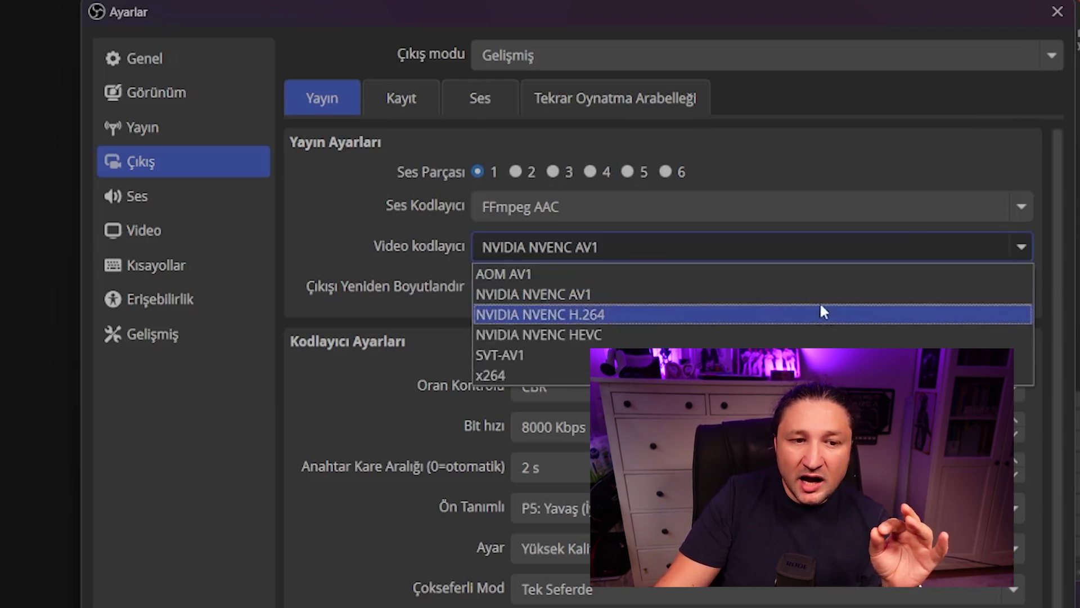
pyautogui.click(814, 314)
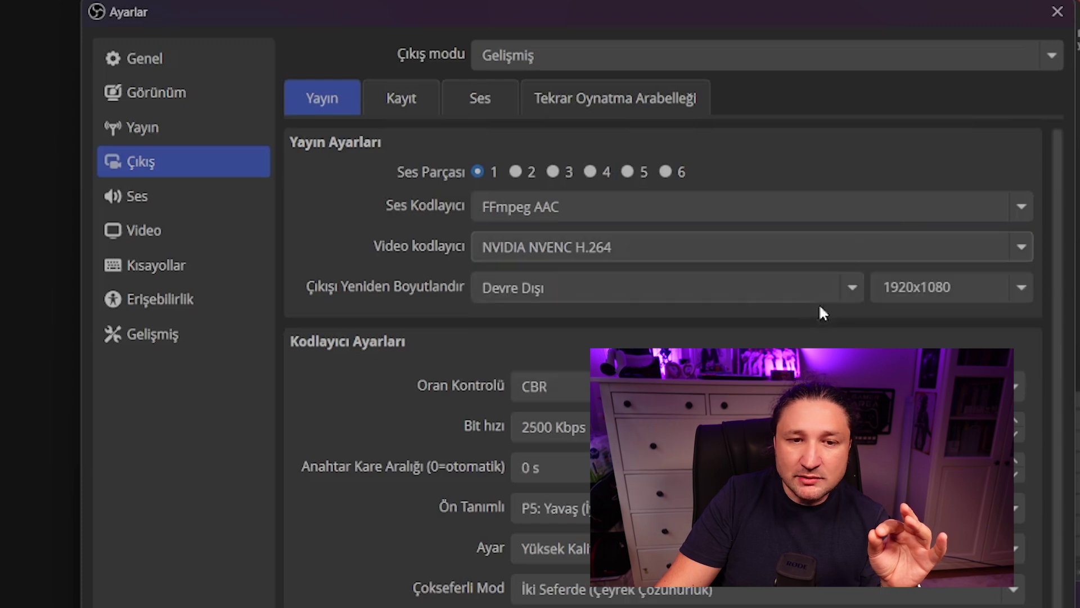
pyautogui.click(863, 244)
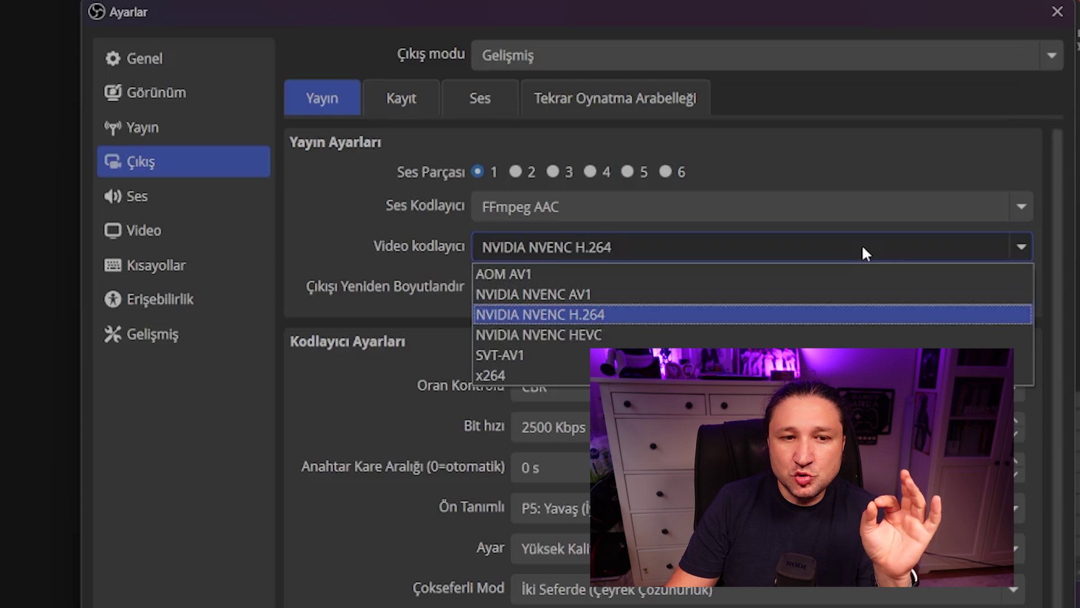
pyautogui.click(833, 315)
# - Review the output rescaling filters and the encoder's rate control options for streaming
pyautogui.click(793, 287)
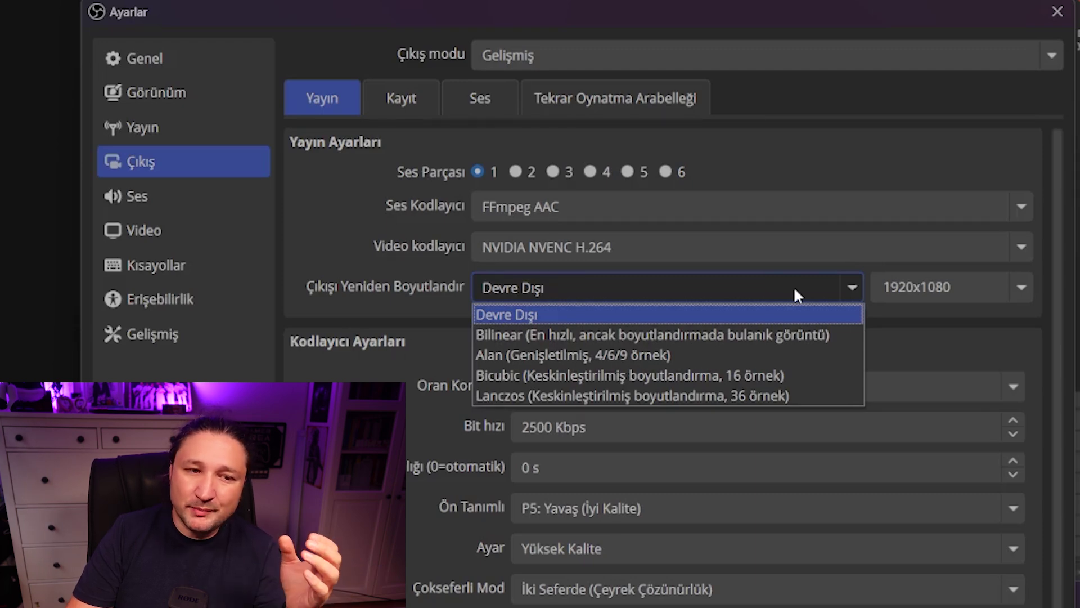
pyautogui.click(790, 289)
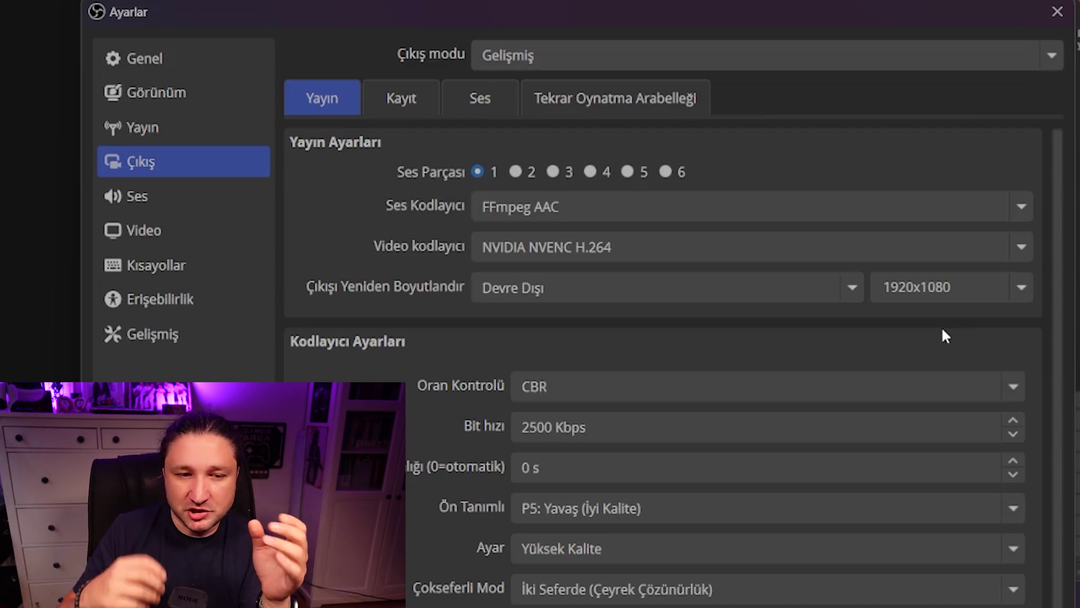
pyautogui.click(964, 384)
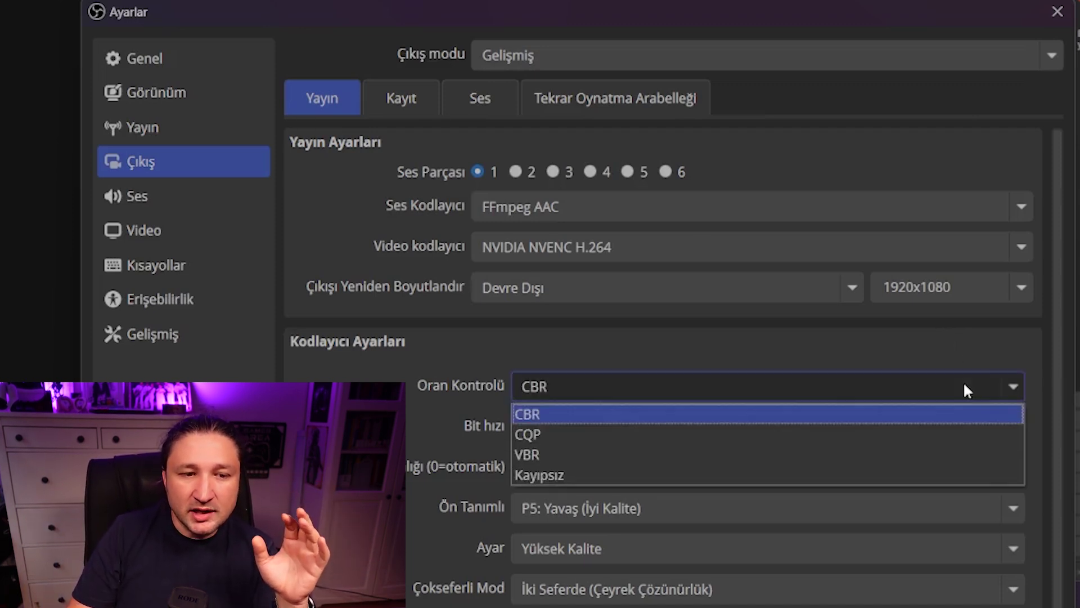
pyautogui.click(964, 384)
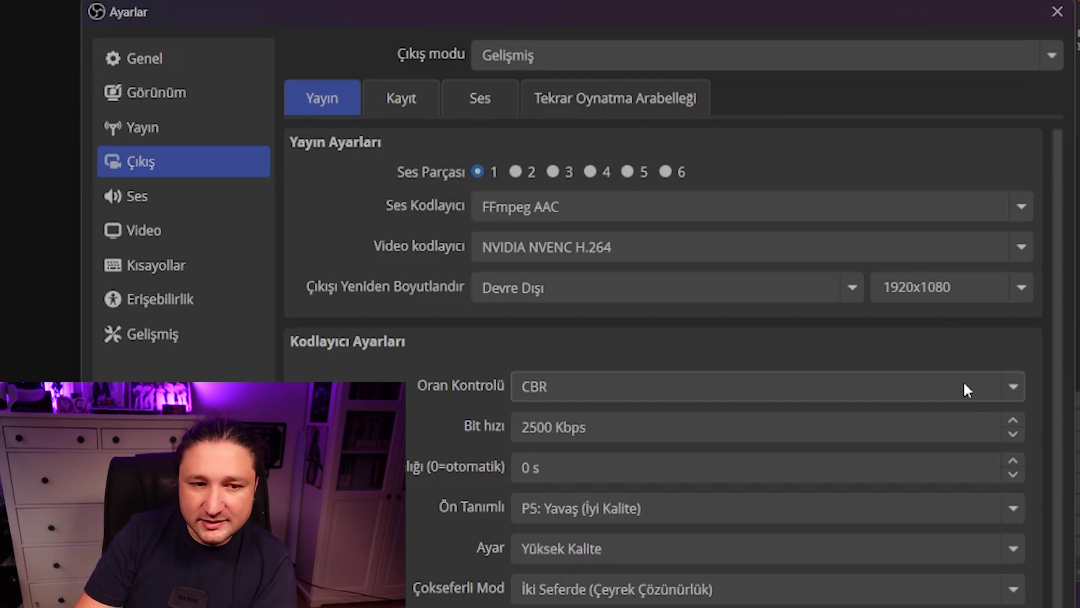
# - Try VBR as the streaming encoder's rate control and return it to CBR
pyautogui.click(962, 393)
pyautogui.click(962, 395)
pyautogui.click(961, 391)
pyautogui.click(916, 450)
pyautogui.click(913, 394)
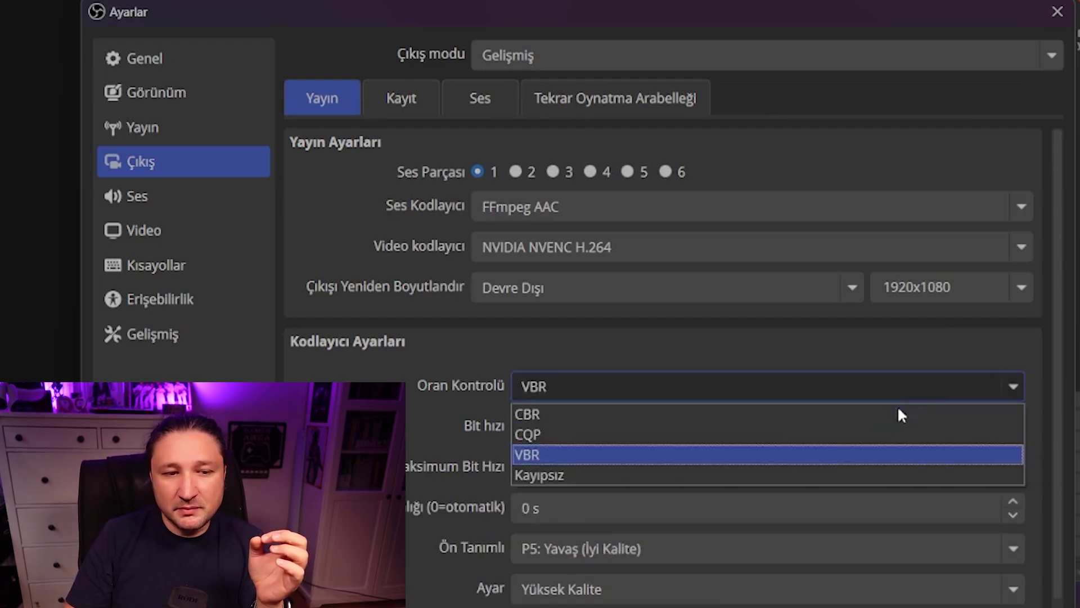
pyautogui.click(883, 416)
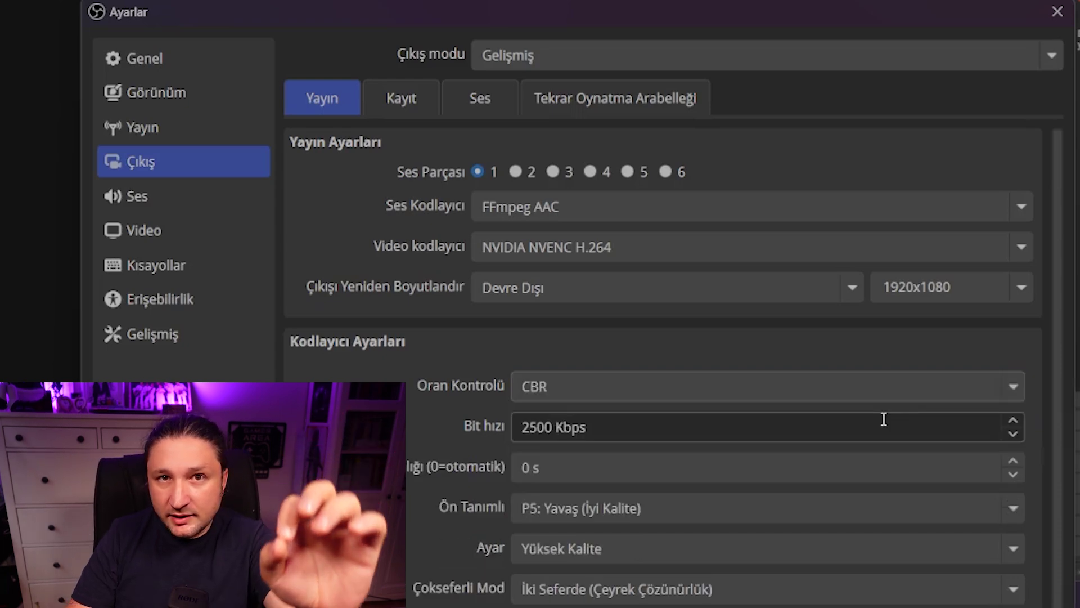
# - Set the streaming encoder's bitrate (Bit hızı) to 8000 Kbps
pyautogui.click(535, 431)
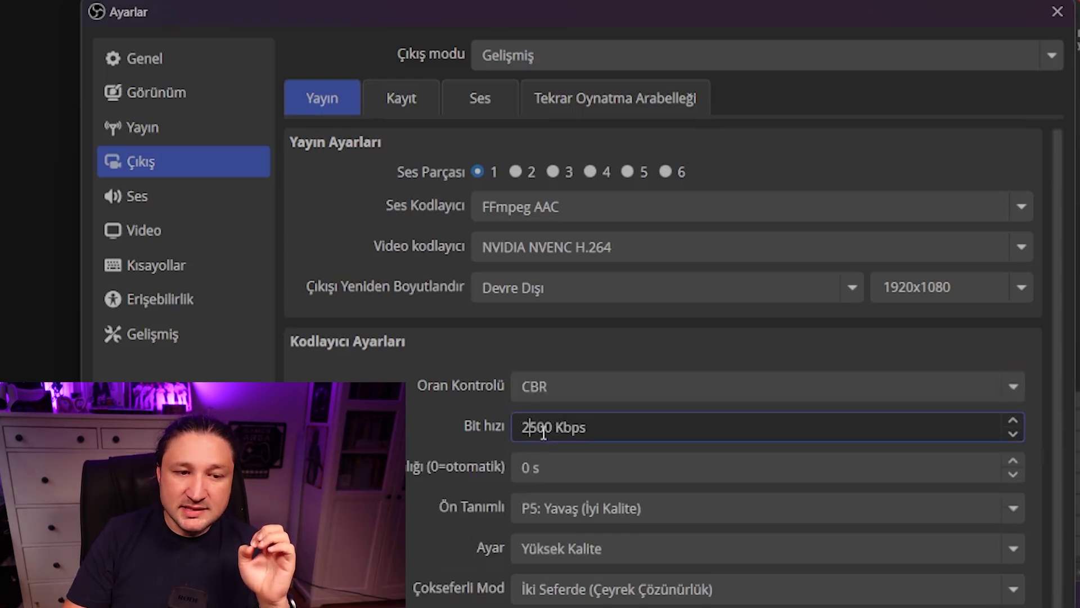
pyautogui.click(739, 434)
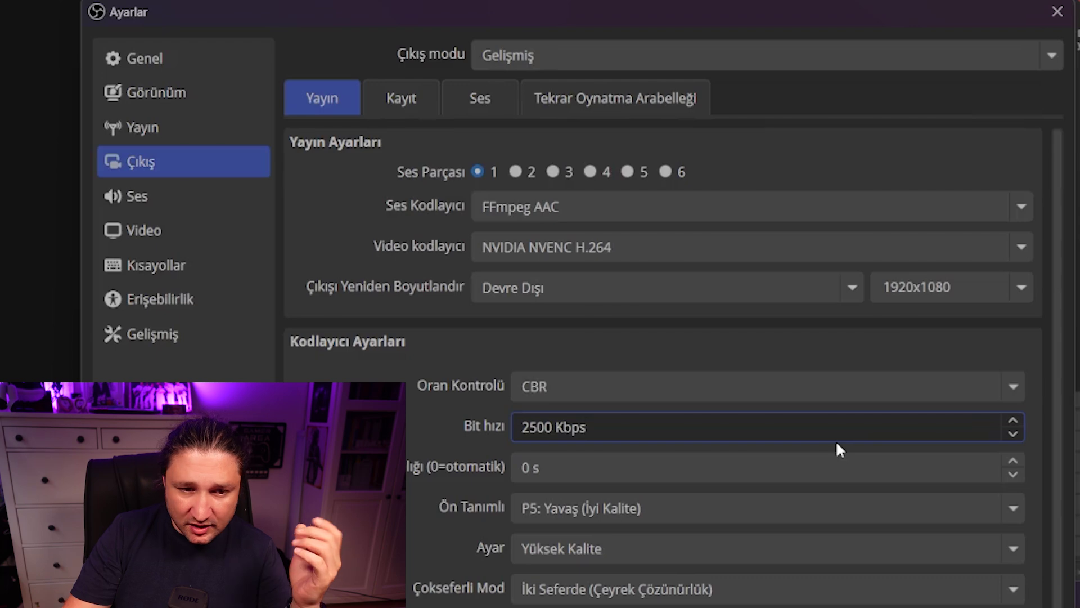
pyautogui.press('Left')
pyautogui.press('Left')
pyautogui.press('Left')
pyautogui.press('Left')
pyautogui.press('Left')
pyautogui.press('Left')
pyautogui.press('Left')
pyautogui.press('Left')
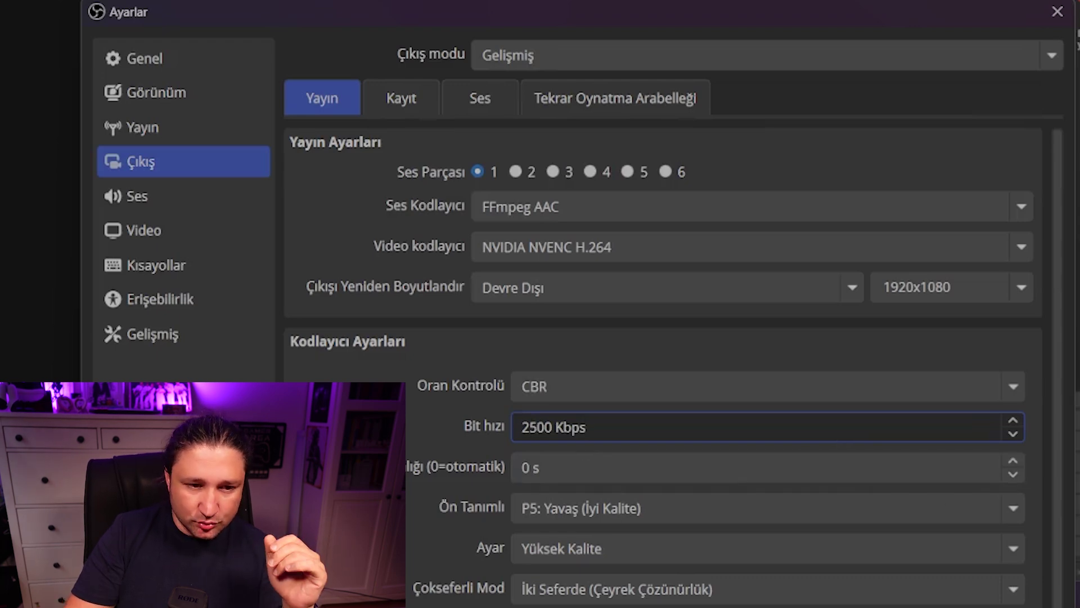
pyautogui.press('BackSpace')
pyautogui.press('BackSpace')
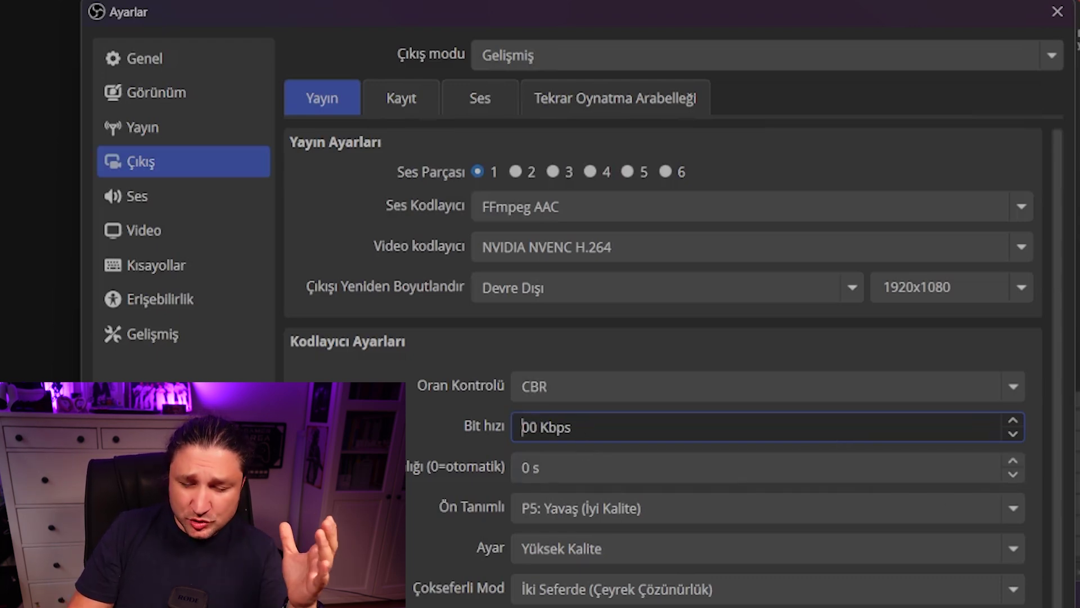
pyautogui.write('80')
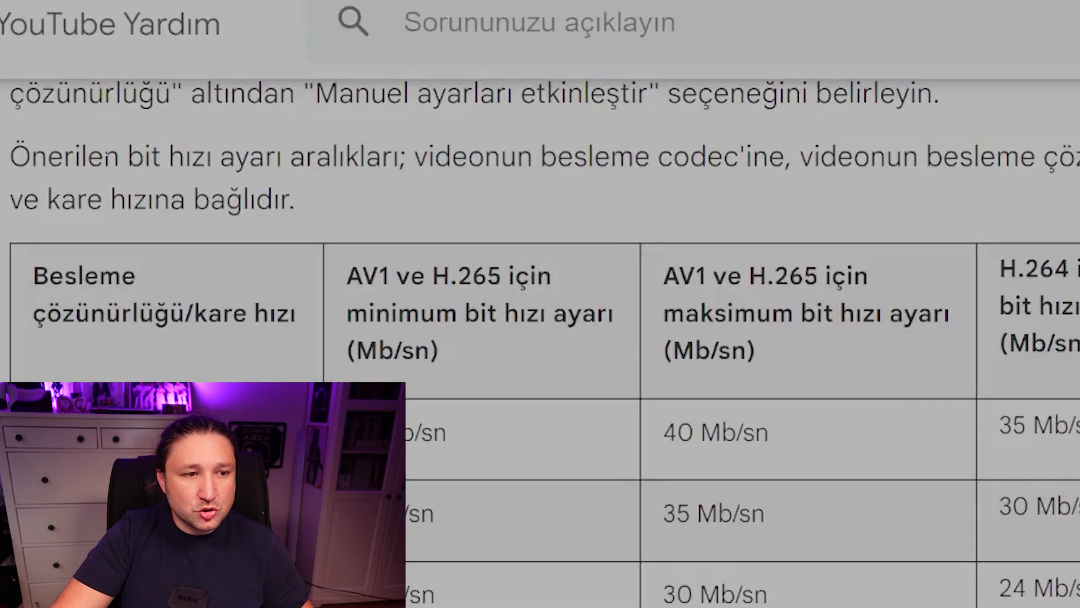
# - Examine the bitrate table on the YouTube Yardım page for 1080p at 60 fps, comparing AV1/H.265 with H.264
pyautogui.scroll(-4, 714, 578)
pyautogui.moveTo(33, 554); pyautogui.dragTo(189, 563)
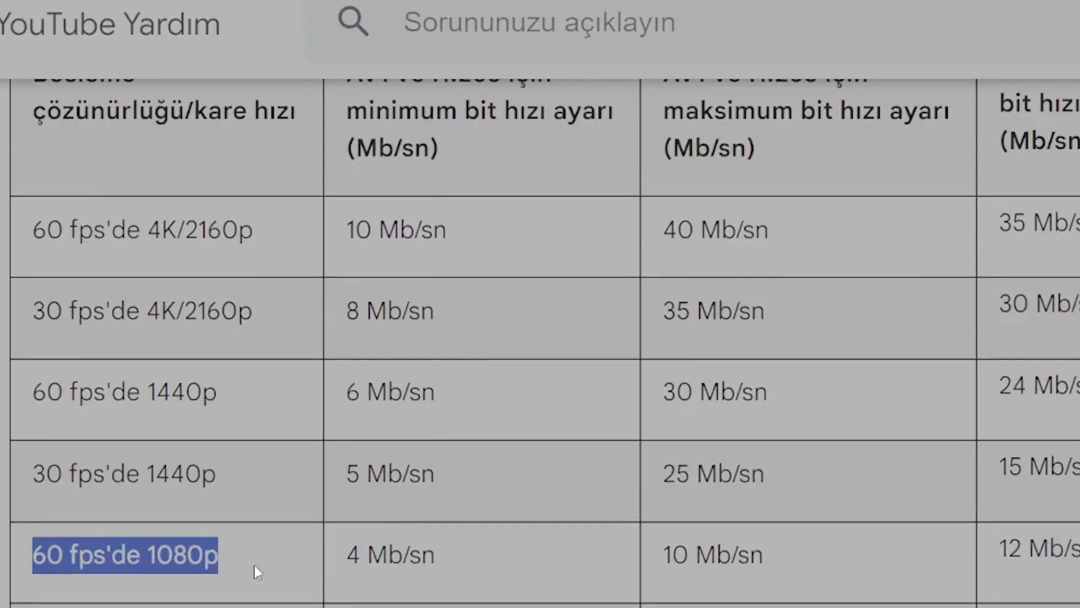
pyautogui.click(331, 557)
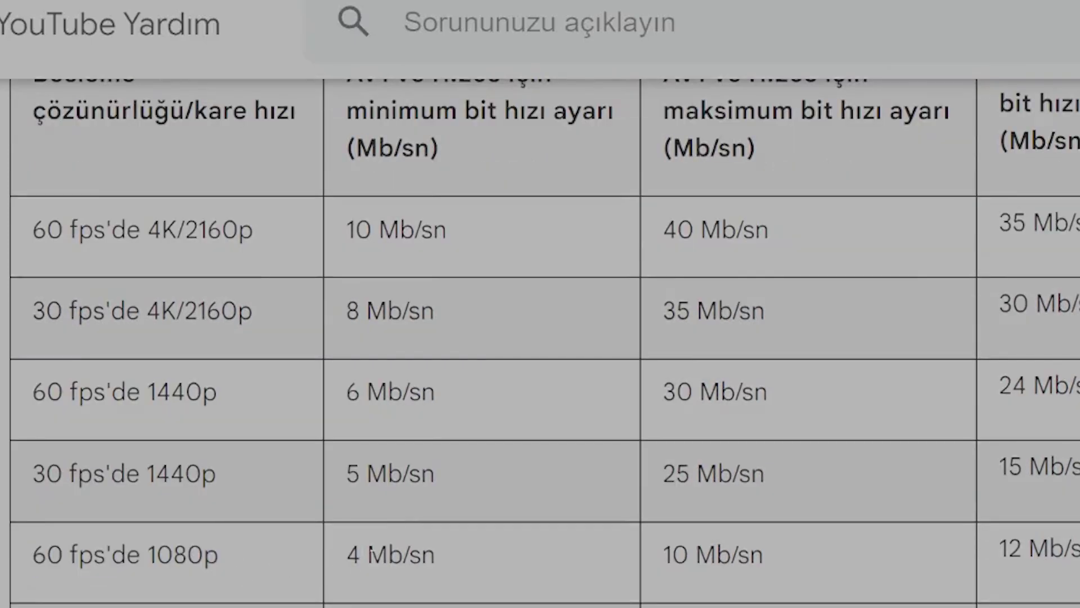
pyautogui.moveTo(346, 554); pyautogui.dragTo(434, 557)
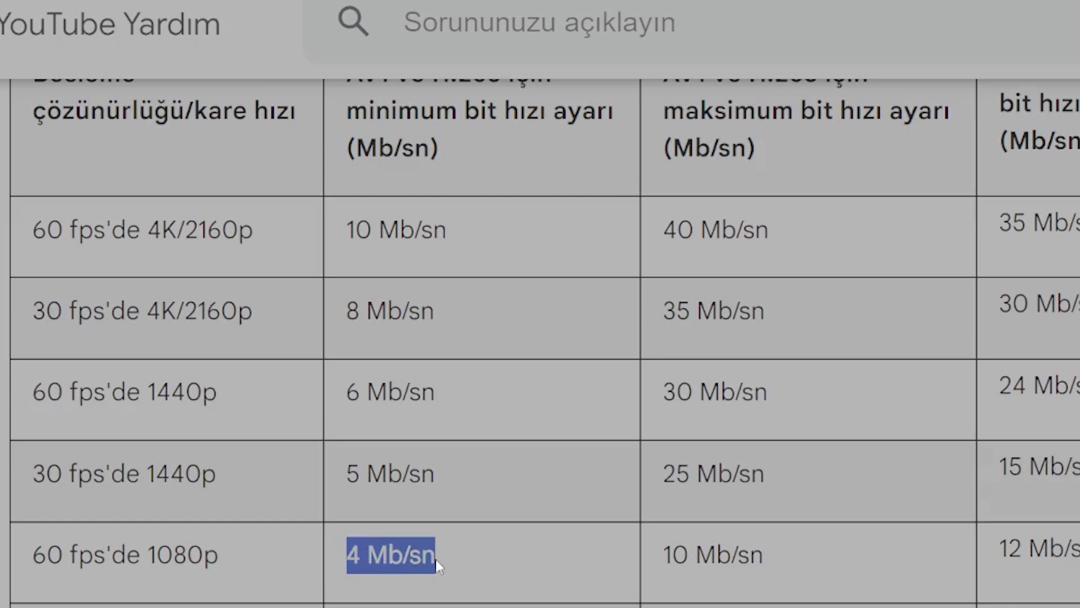
pyautogui.click(457, 557)
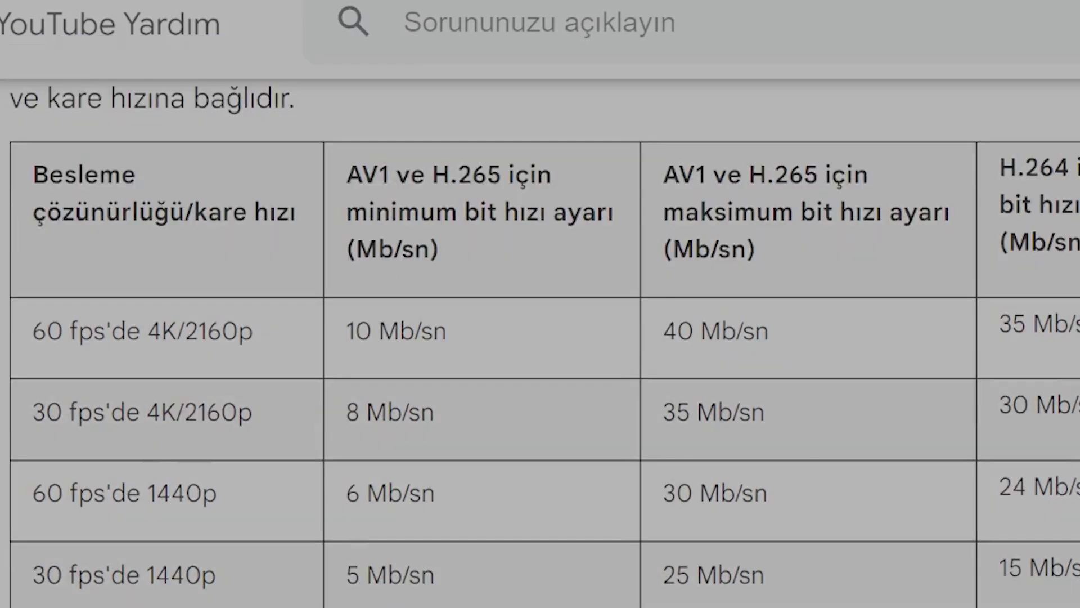
pyautogui.scroll(-2, 540, 337)
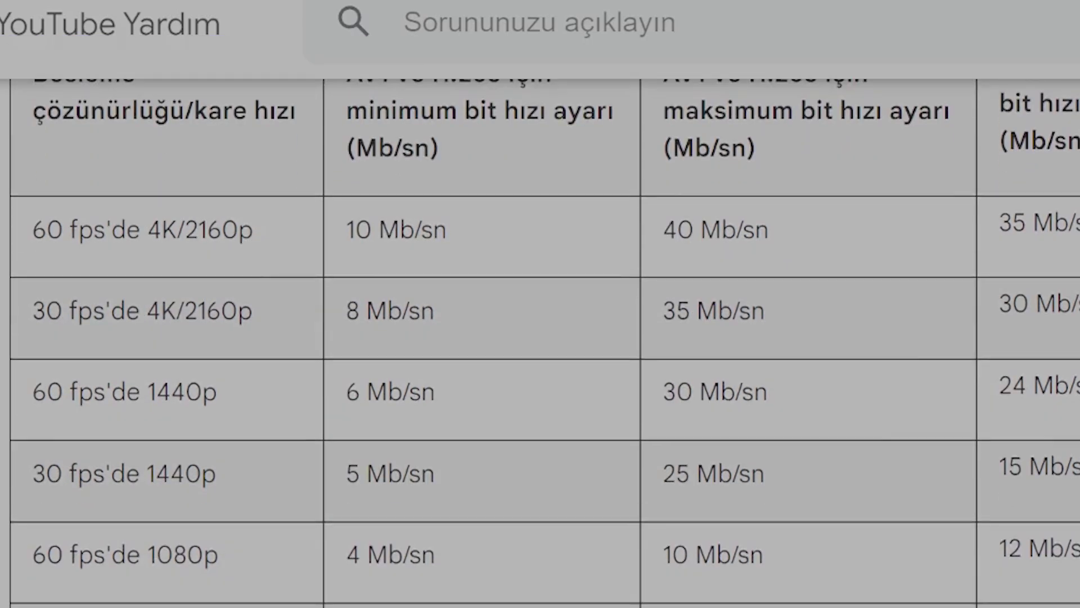
pyautogui.moveTo(1079, 547); pyautogui.dragTo(998, 547)
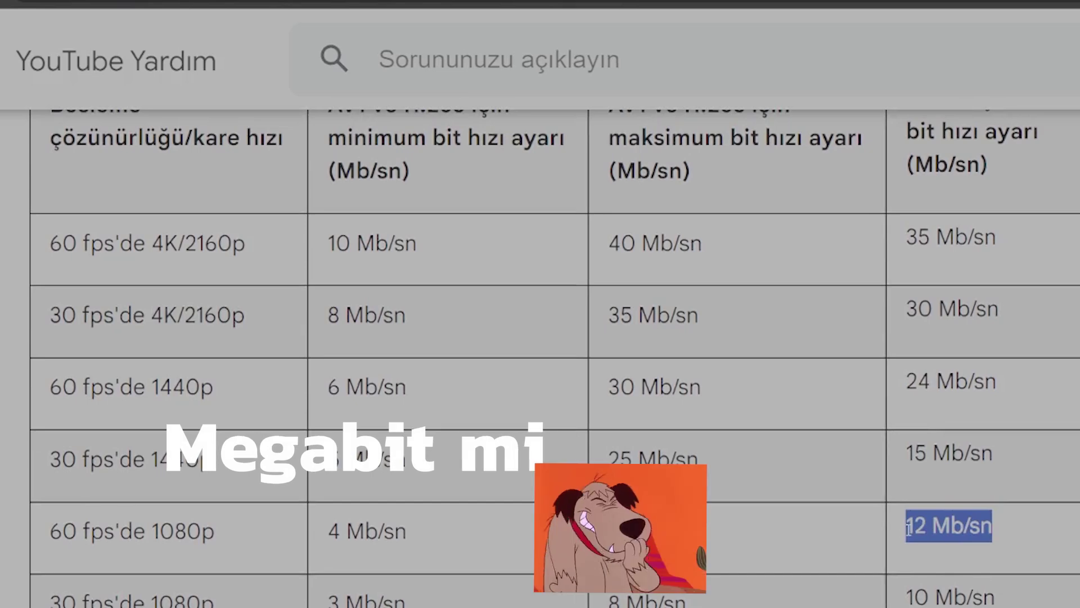
pyautogui.scroll(1, 728, 578)
pyautogui.scroll(-1, 816, 573)
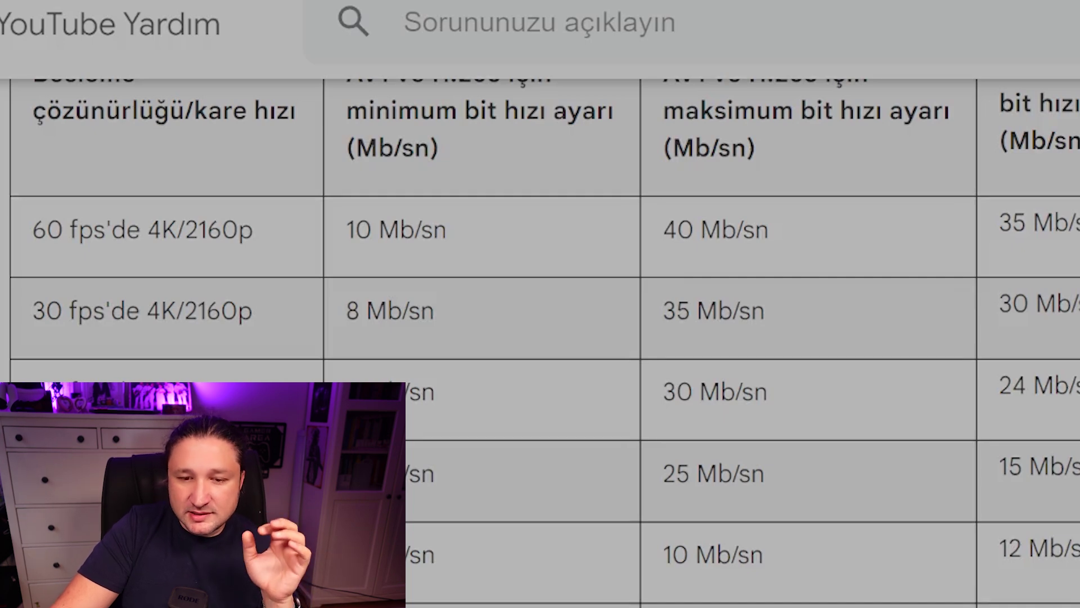
pyautogui.moveTo(1072, 548); pyautogui.dragTo(988, 540)
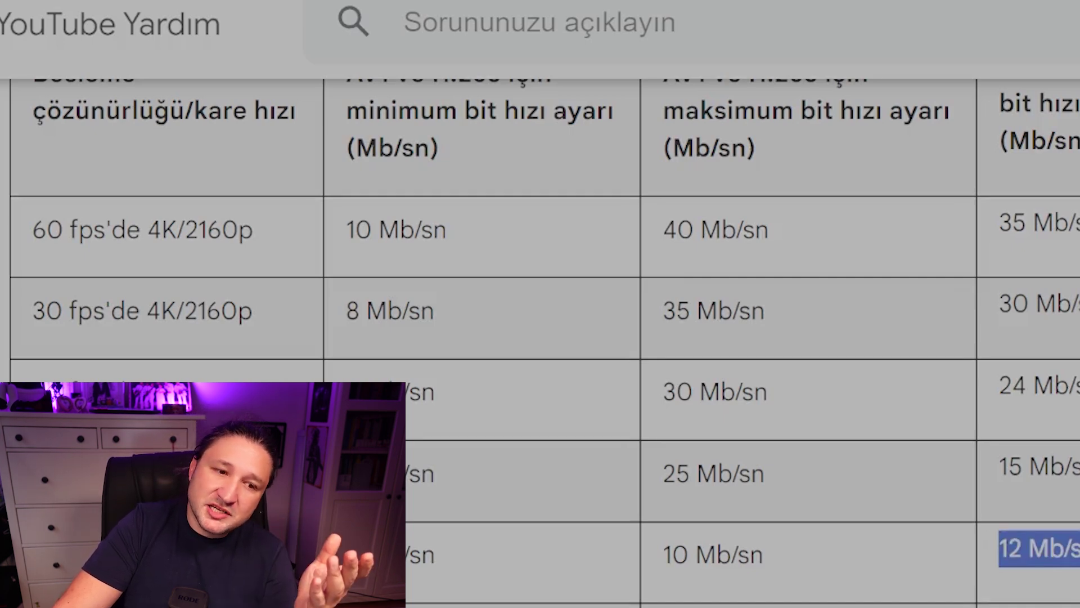
pyautogui.scroll(2, 458, 568)
pyautogui.scroll(-2, 458, 568)
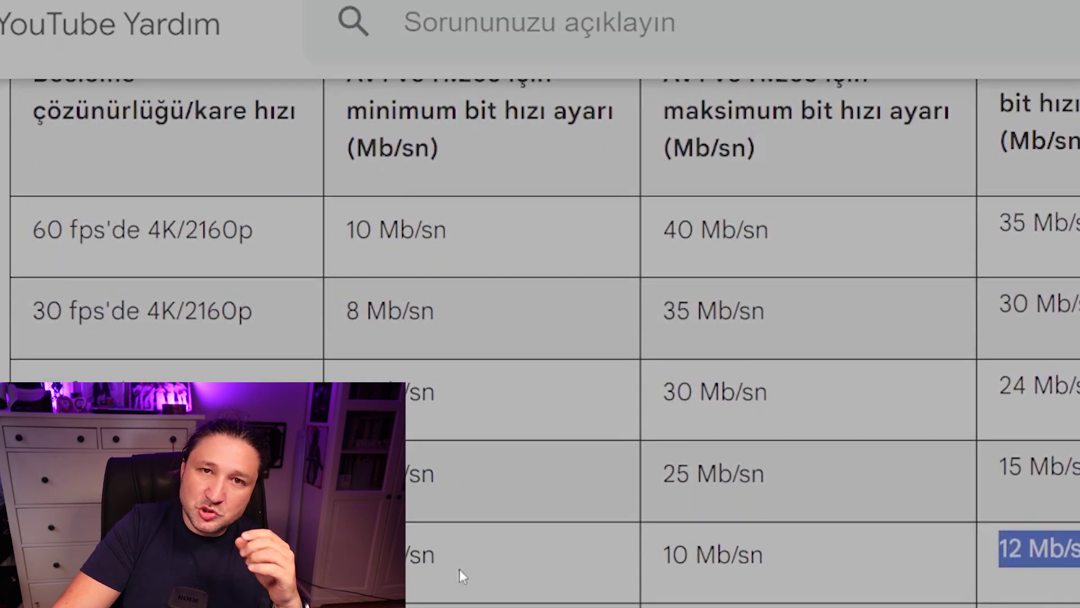
pyautogui.click(440, 558)
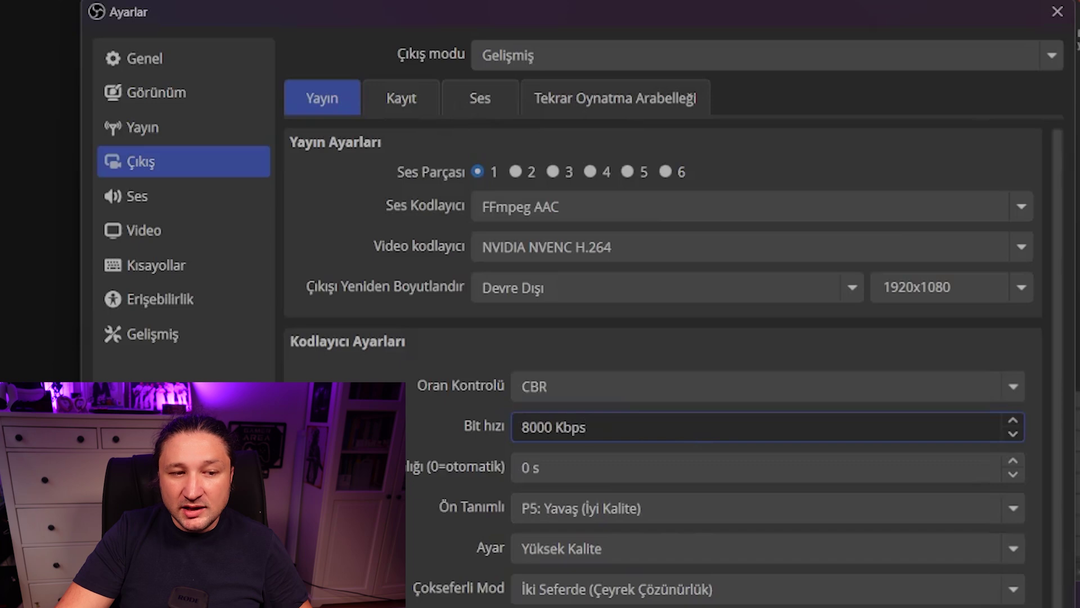
# - Set the streaming keyframe interval (Anahtar Kare Aralığı) to 2 s and check it against the keyframe frequency recommendation on the YouTube Yardım page
pyautogui.doubleClick(1012, 460)
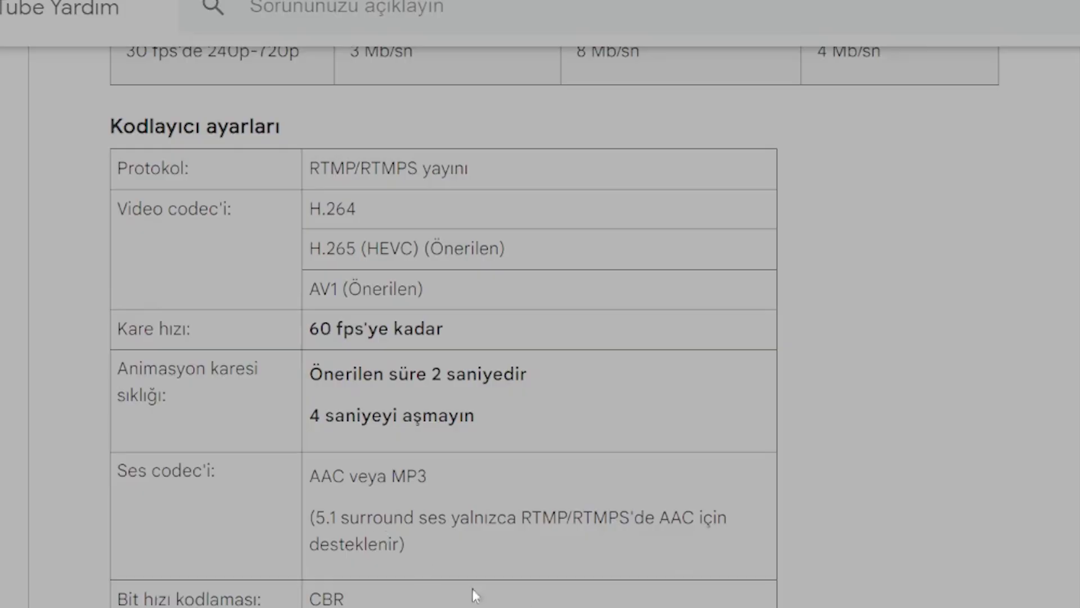
pyautogui.moveTo(360, 376); pyautogui.dragTo(476, 416)
pyautogui.click(231, 390)
pyautogui.click(529, 422)
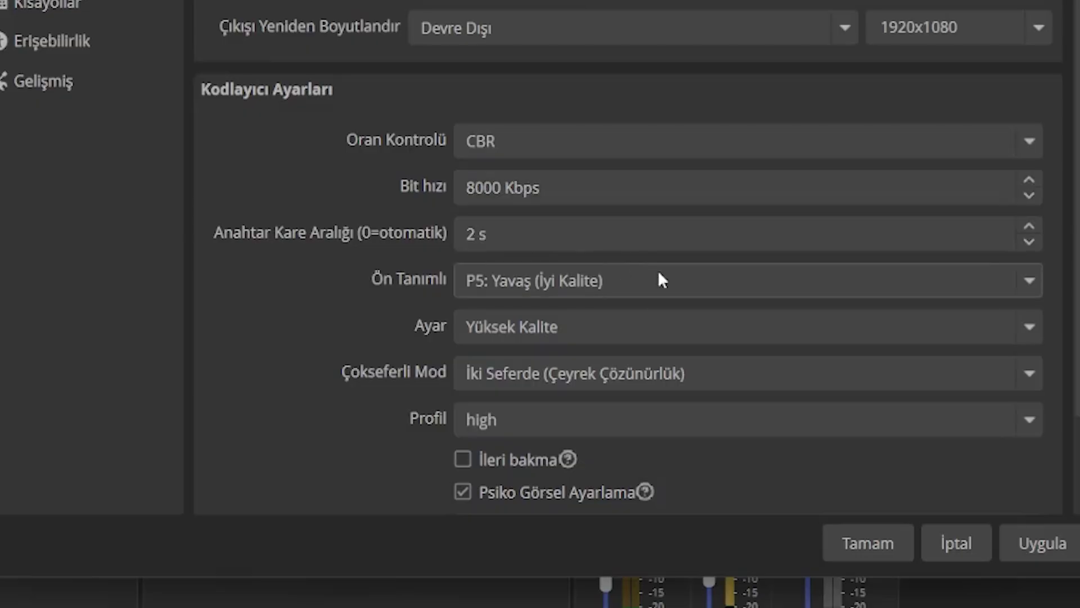
# - Review the streaming encoder's preset (Ön Tanımlı) options, keeping P5: Yavaş (İyi Kalite)
pyautogui.click(1030, 282)
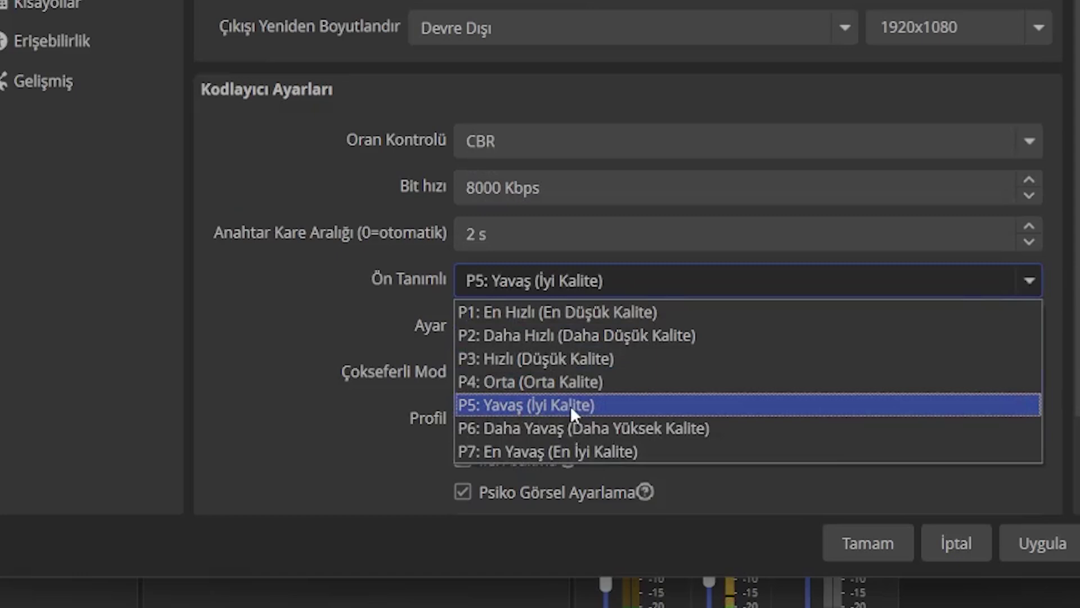
pyautogui.click(570, 405)
pyautogui.click(1038, 279)
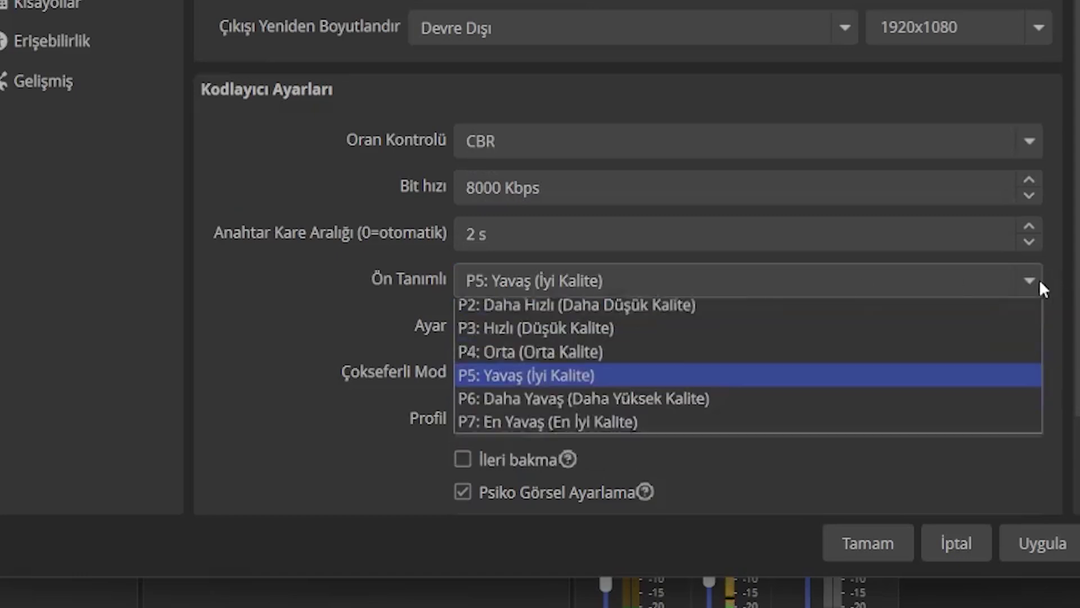
pyautogui.click(369, 392)
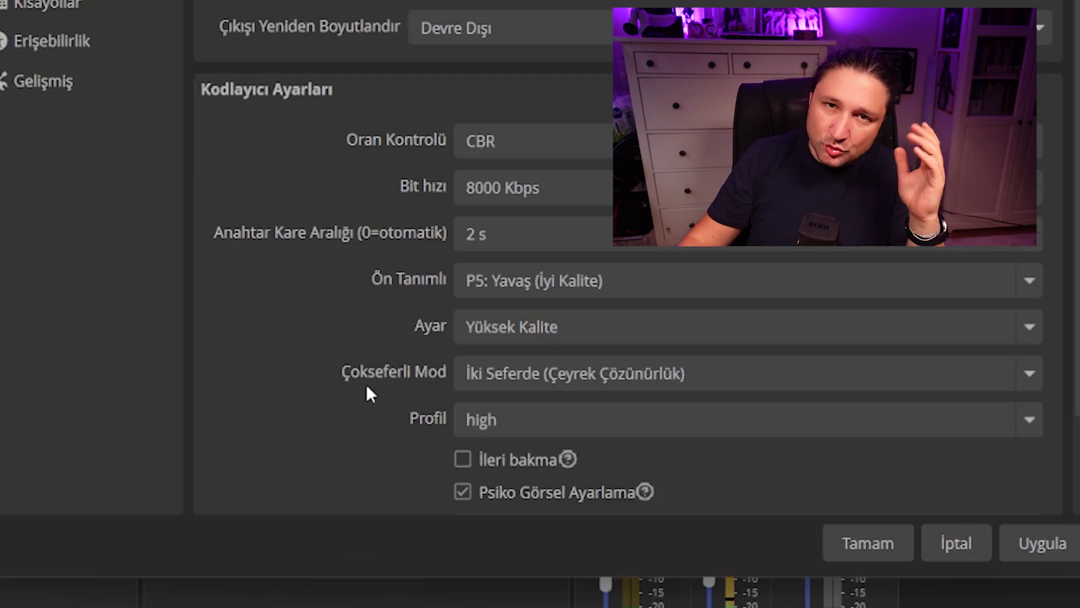
# - Set the streaming encoder's multipass mode (Çokseferli Mod) to Tek Seferde and its profile to main
pyautogui.click(664, 370)
pyautogui.click(649, 403)
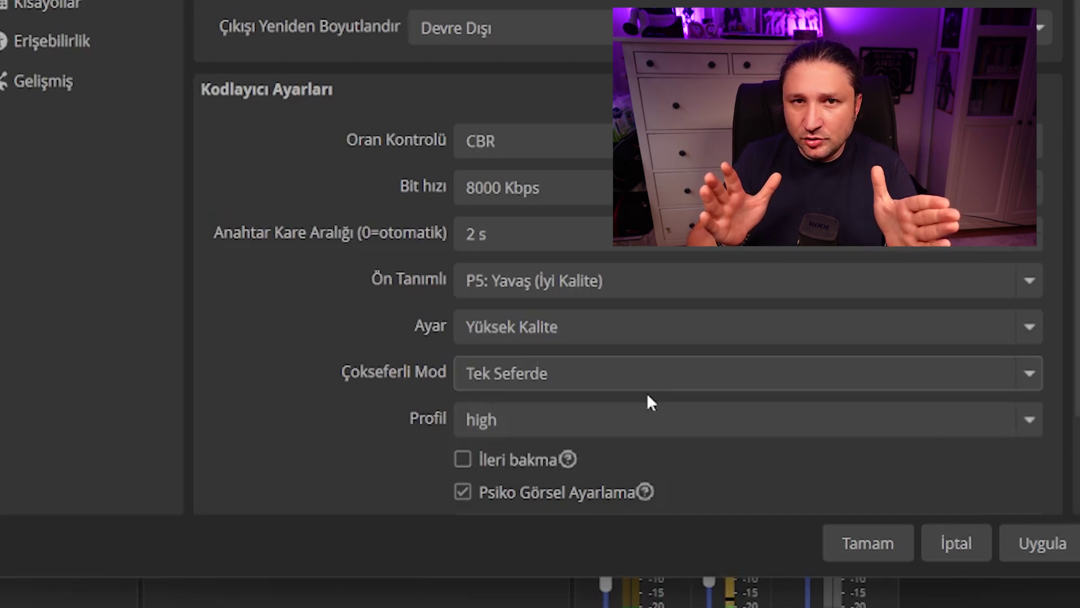
pyautogui.click(835, 423)
pyautogui.click(811, 476)
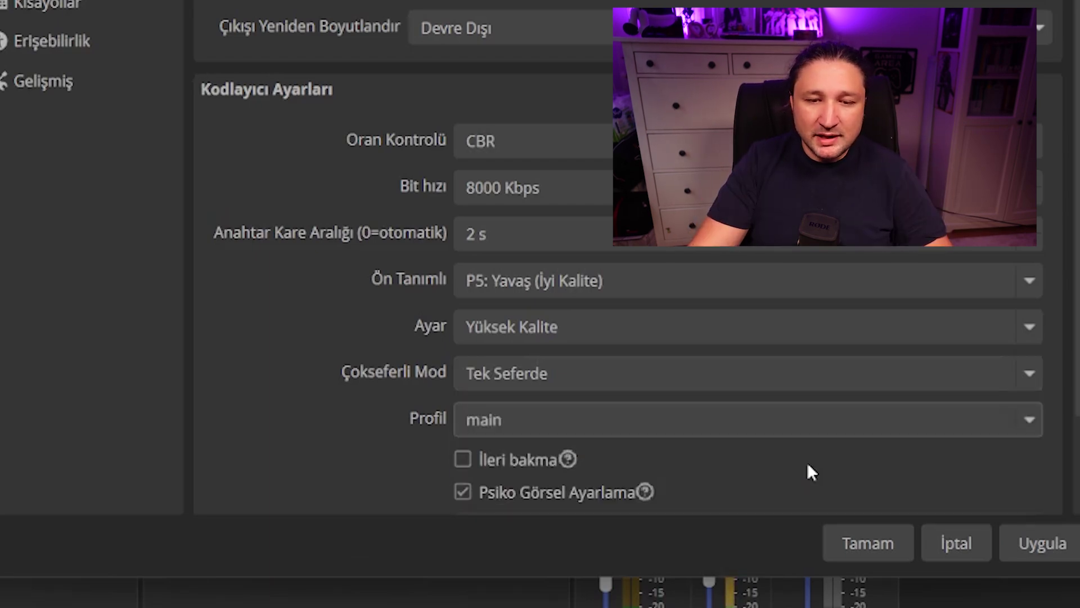
pyautogui.scroll(-2, 962, 315)
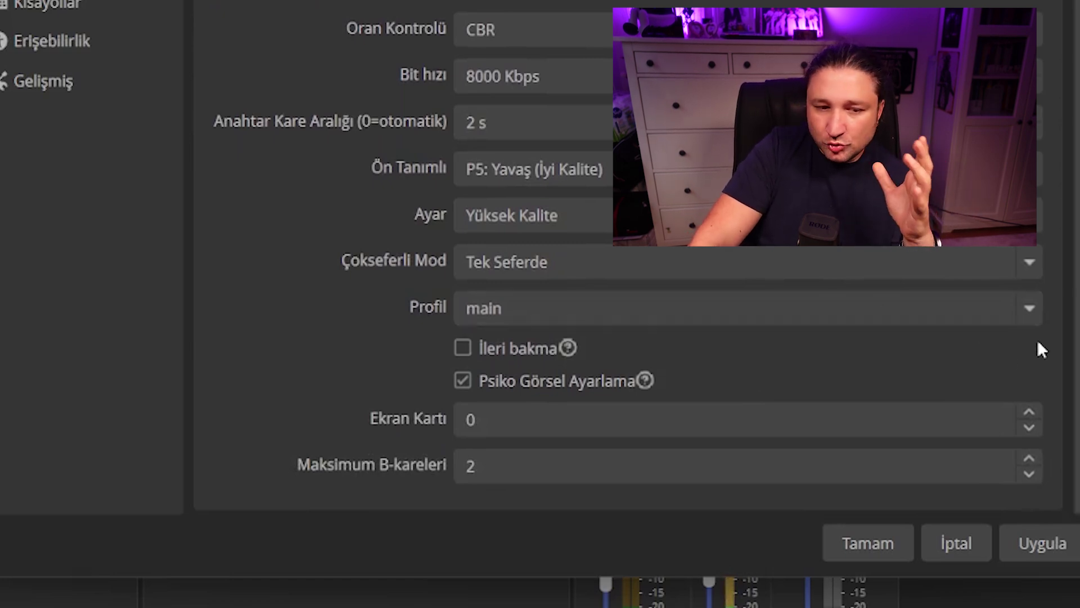
pyautogui.moveTo(472, 376)
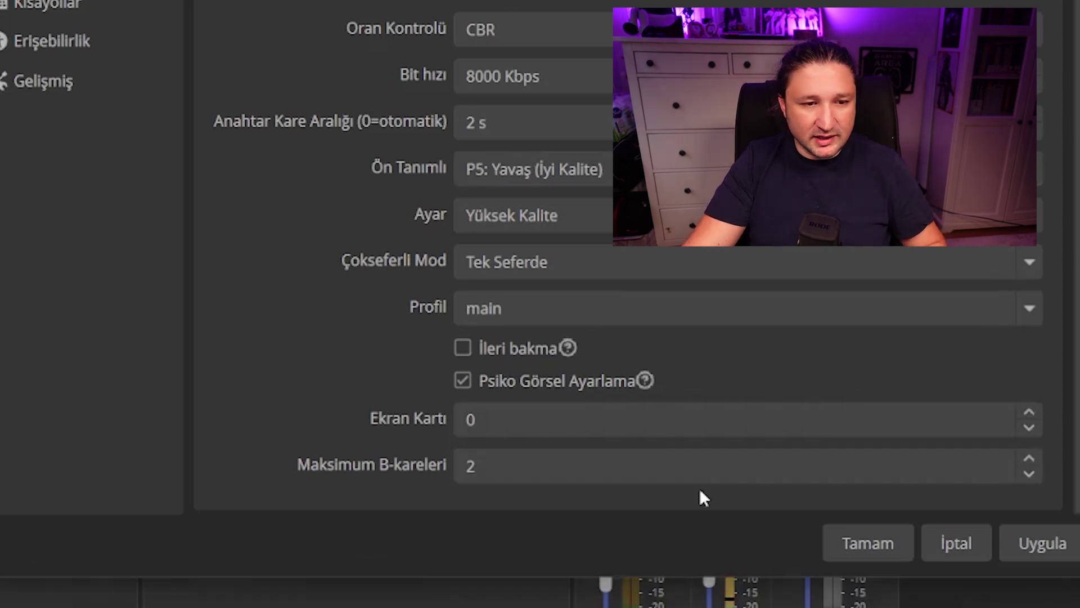
# - Examine the Kodlayıcı ayarları table on the YouTube Yardım page for the protocol, codec and frame rate recommendations
pyautogui.hotkey('alt', 'Tab')
pyautogui.scroll(20, 443, 259)
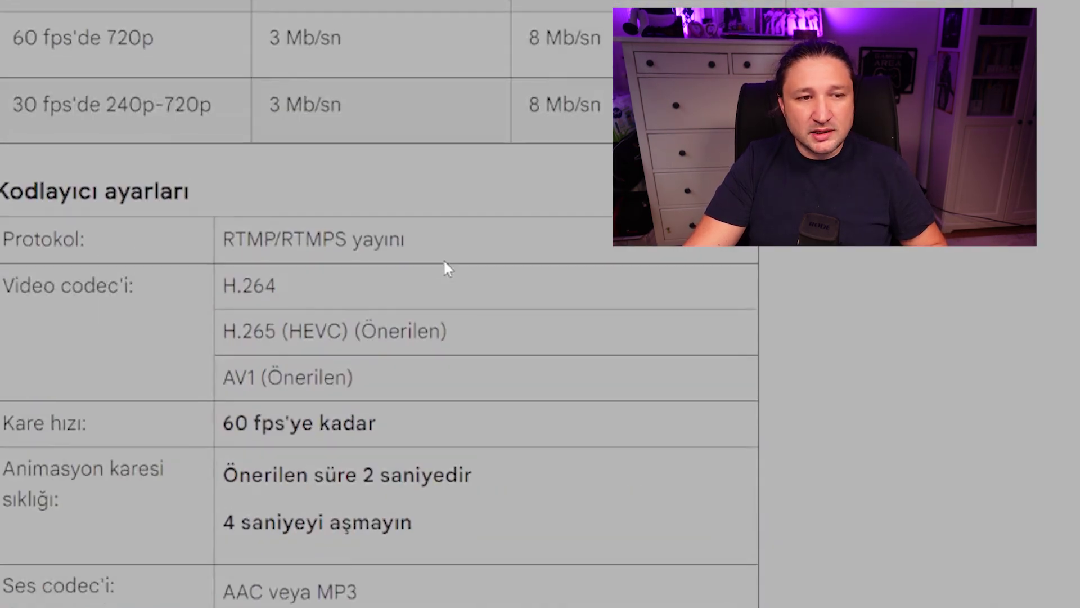
pyautogui.scroll(-15, 472, 292)
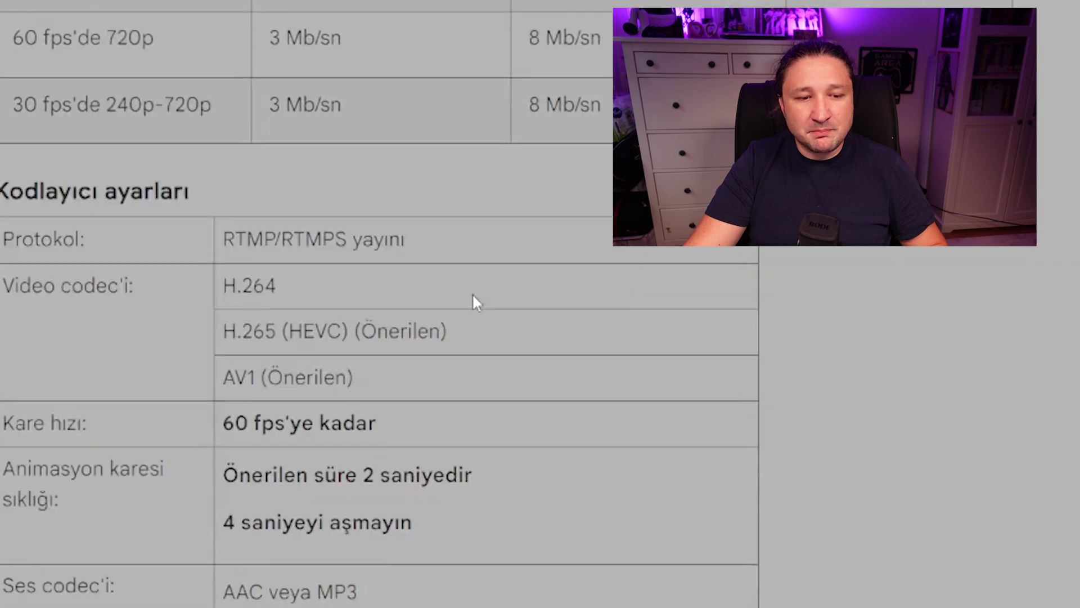
pyautogui.hotkey('alt', 'Tab')
pyautogui.hotkey('alt', 'Tab')
pyautogui.scroll(12, 676, 302)
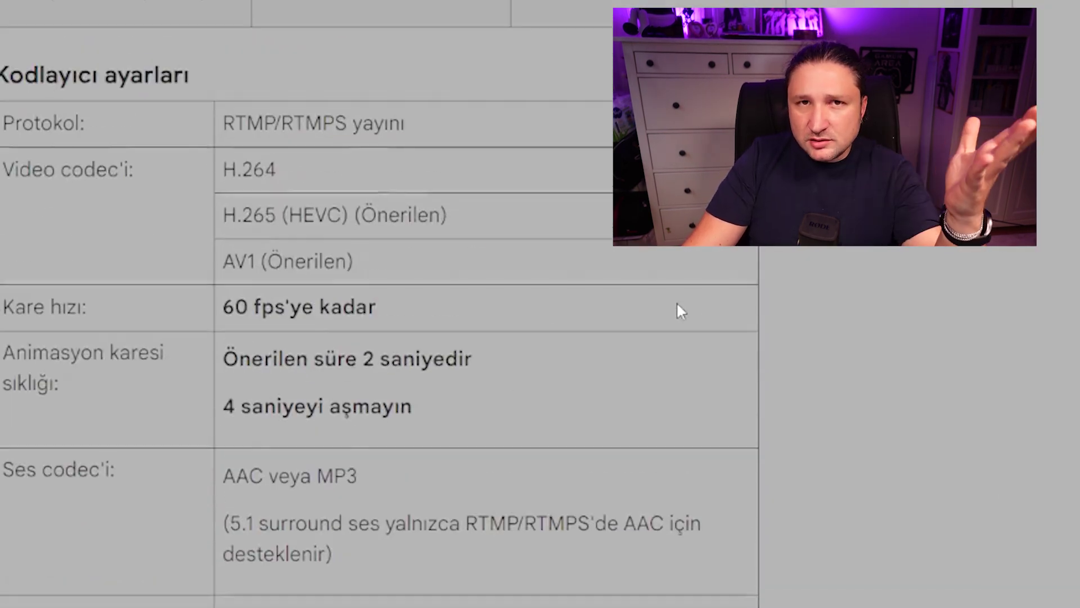
pyautogui.scroll(1, 676, 302)
pyautogui.scroll(7, 677, 303)
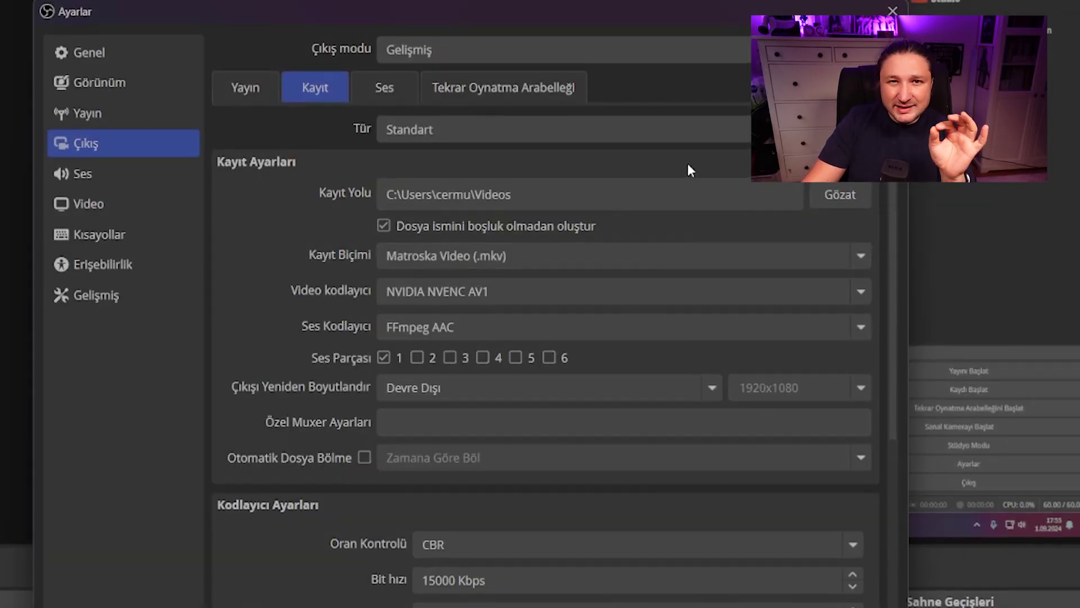
# - Review the recording type and format options in OBS, keeping Standart and Matroska Video (.mkv)
pyautogui.click(683, 134)
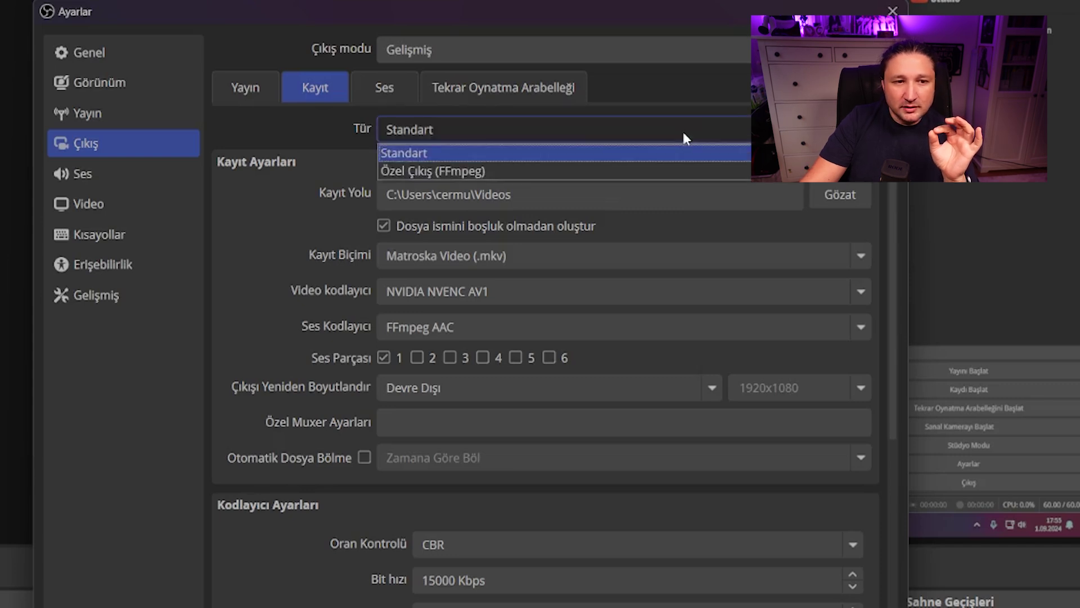
pyautogui.click(681, 149)
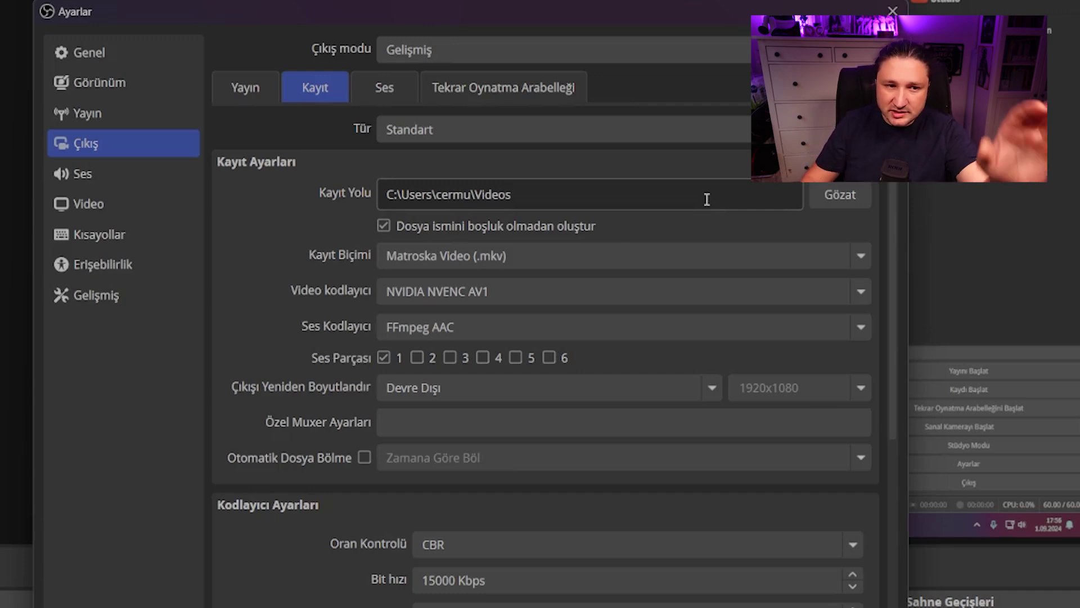
pyautogui.click(853, 256)
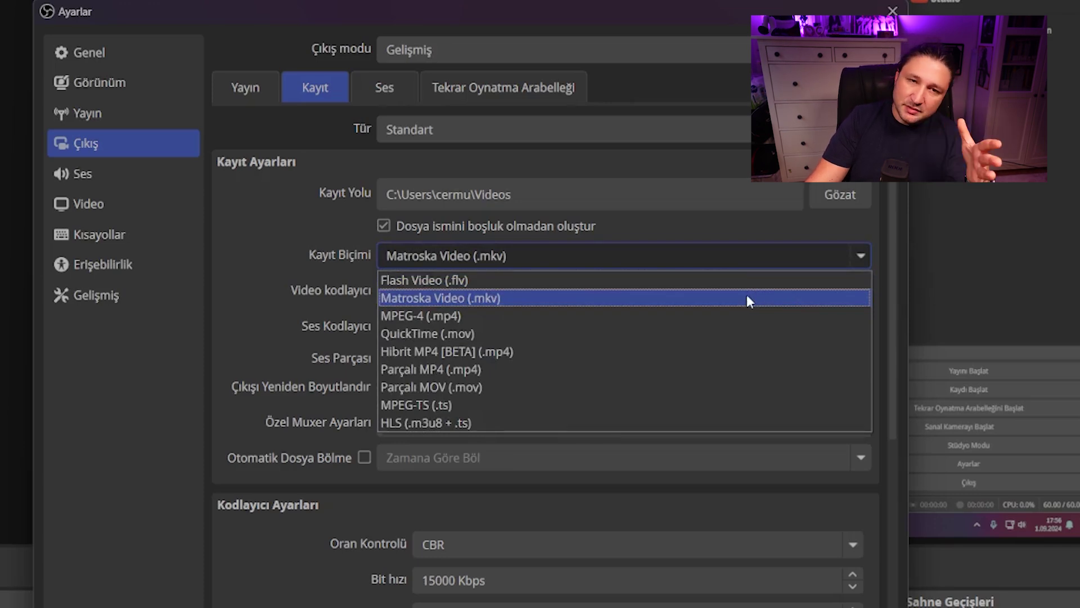
pyautogui.click(764, 235)
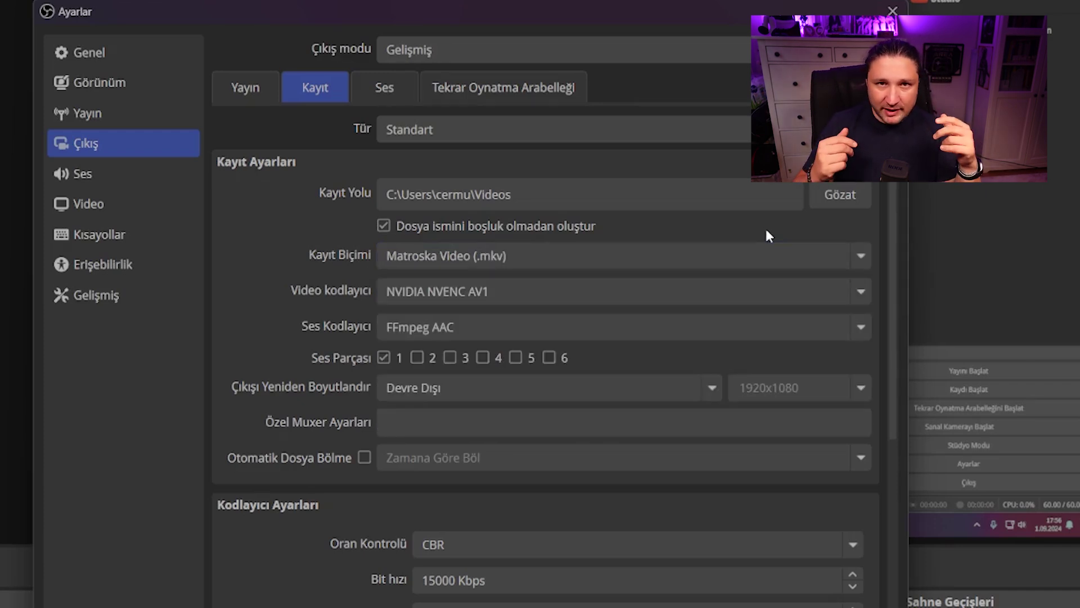
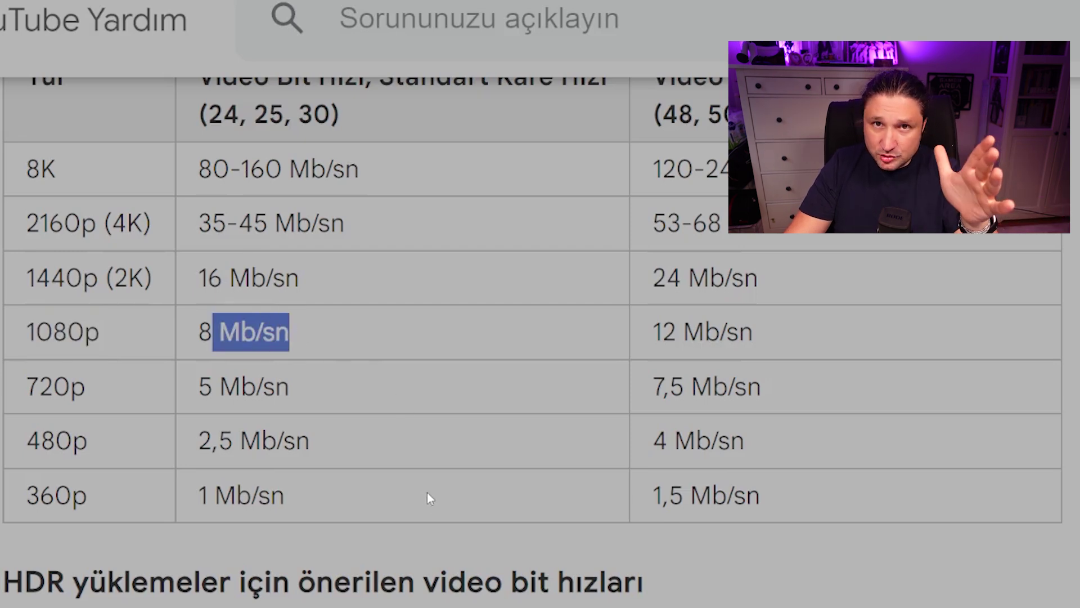
# - Compare the recommended SDR and HDR upload bitrates on the YouTube Yardım page for 1080p and 4K at high frame rates
pyautogui.click(758, 335)
pyautogui.moveTo(758, 336); pyautogui.dragTo(665, 332)
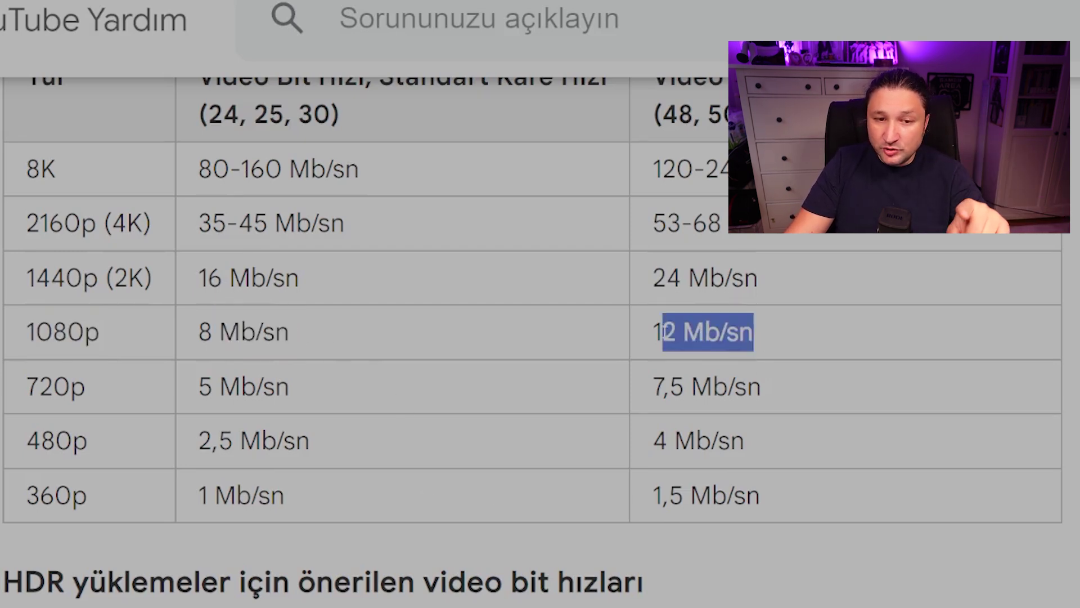
pyautogui.moveTo(811, 335); pyautogui.dragTo(652, 332)
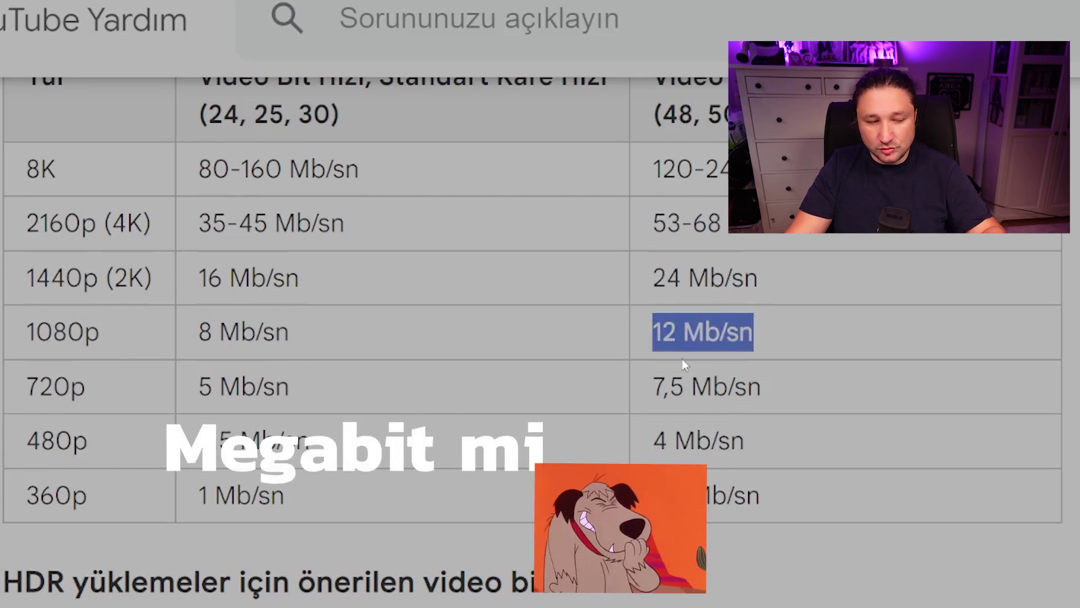
pyautogui.scroll(-10, 684, 363)
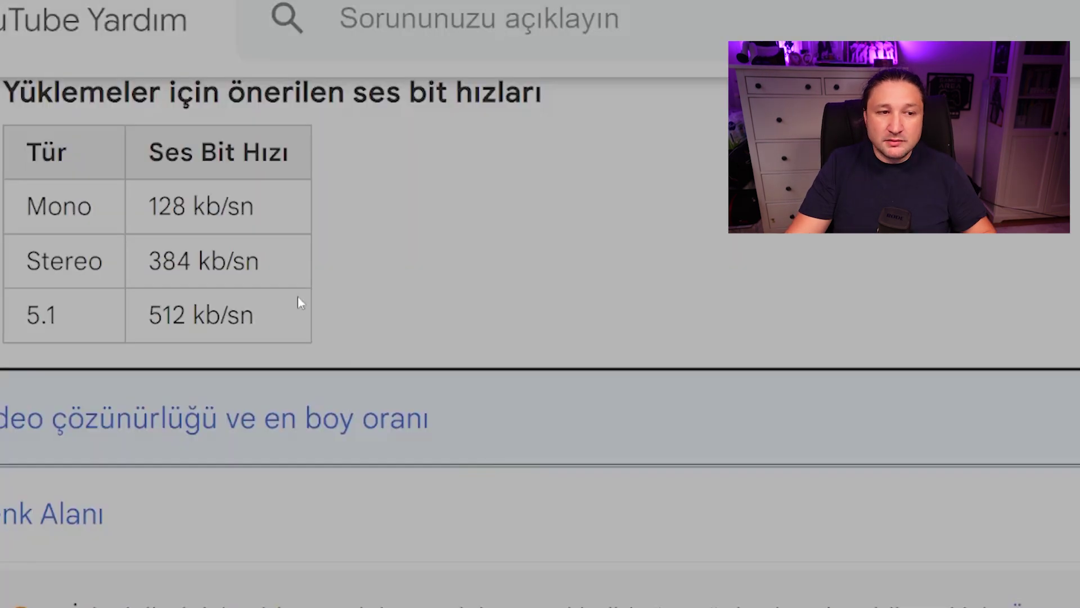
pyautogui.scroll(10, 416, 355)
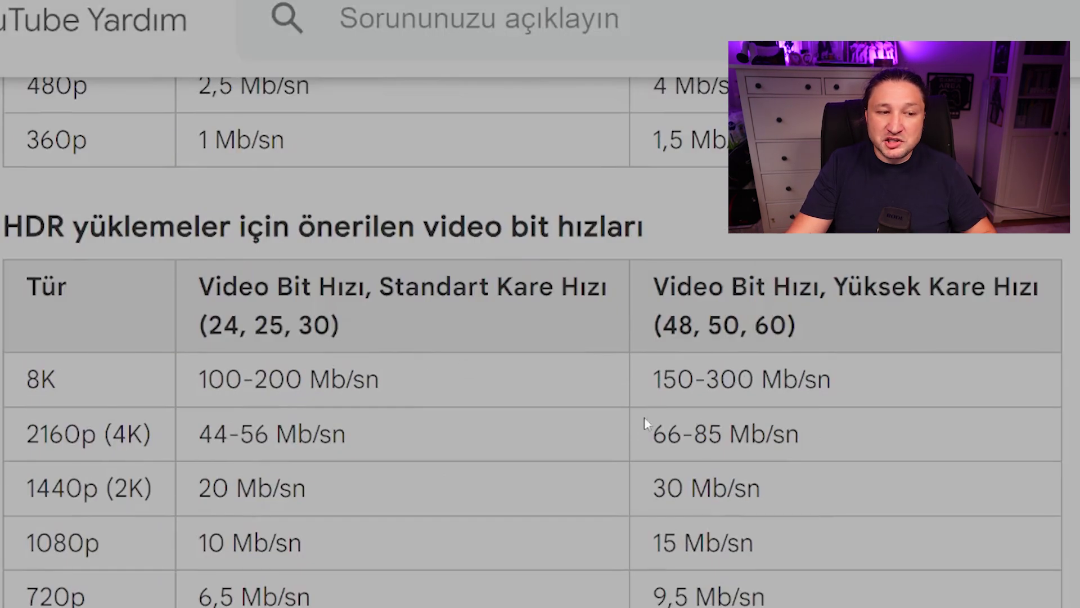
pyautogui.scroll(2, 645, 419)
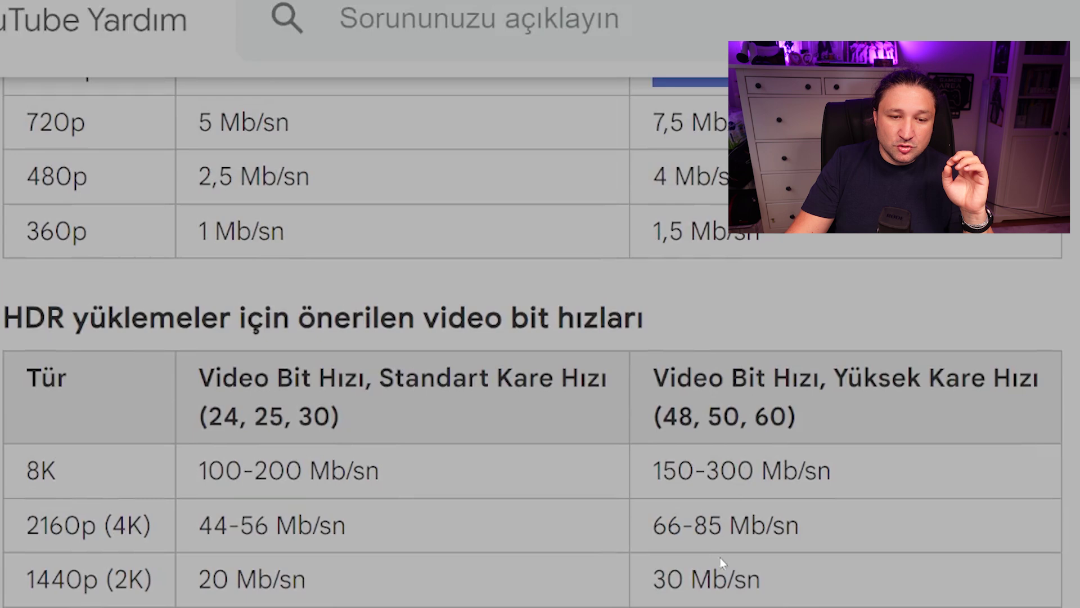
pyautogui.moveTo(815, 531); pyautogui.dragTo(641, 525)
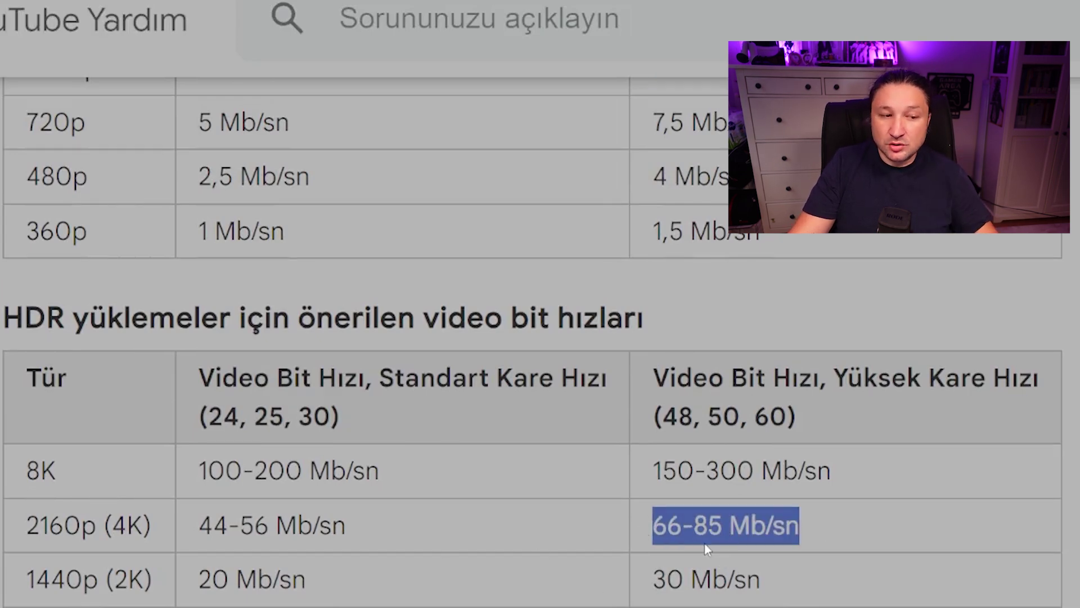
pyautogui.scroll(12, 706, 545)
pyautogui.scroll(-5, 769, 582)
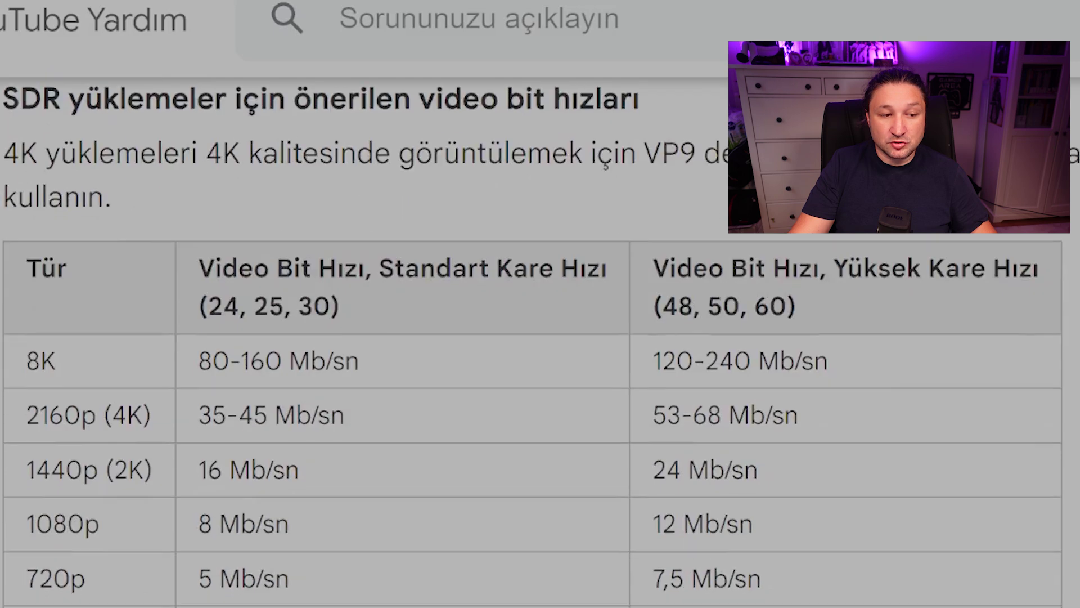
pyautogui.moveTo(827, 426); pyautogui.dragTo(632, 427)
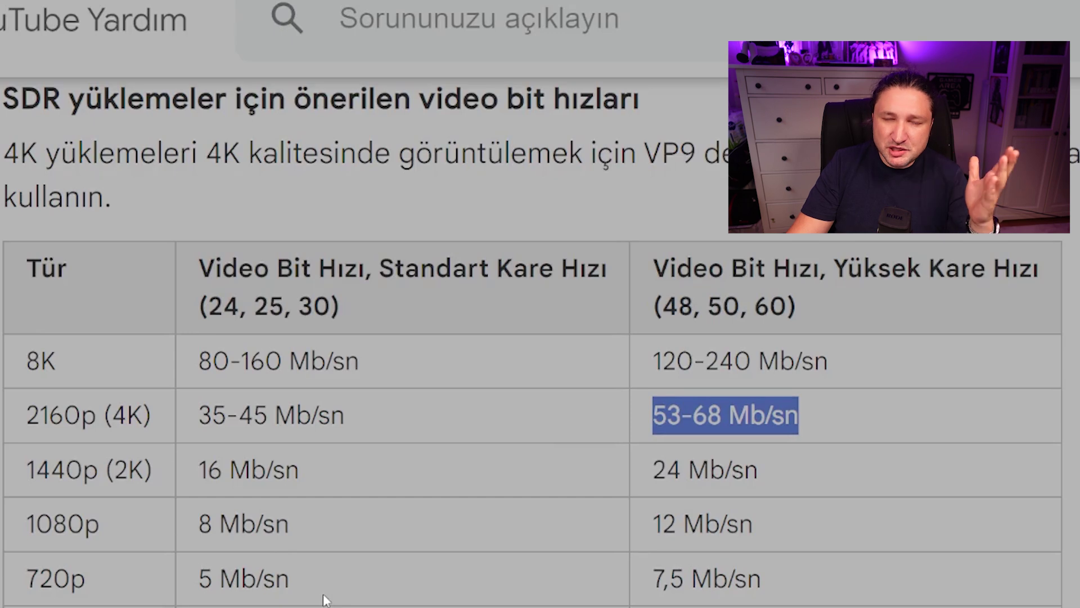
pyautogui.moveTo(757, 524); pyautogui.dragTo(641, 536)
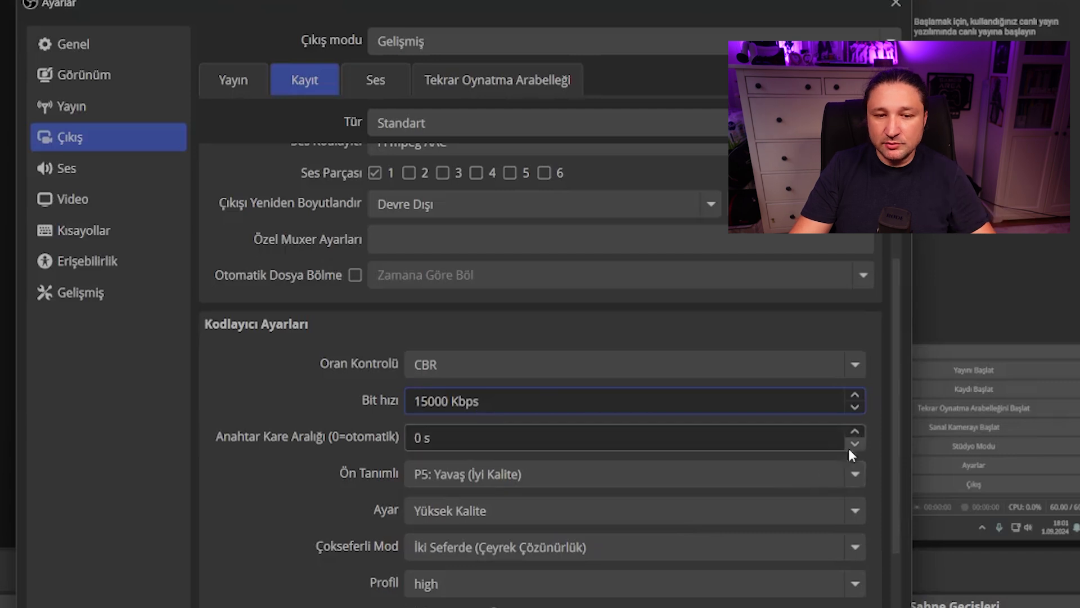
# - Leave the recording keyframe interval at 0 s and set the recording encoder's preset to P6: Daha Yavaş (Daha Yüksek Kalite)
pyautogui.click(854, 431)
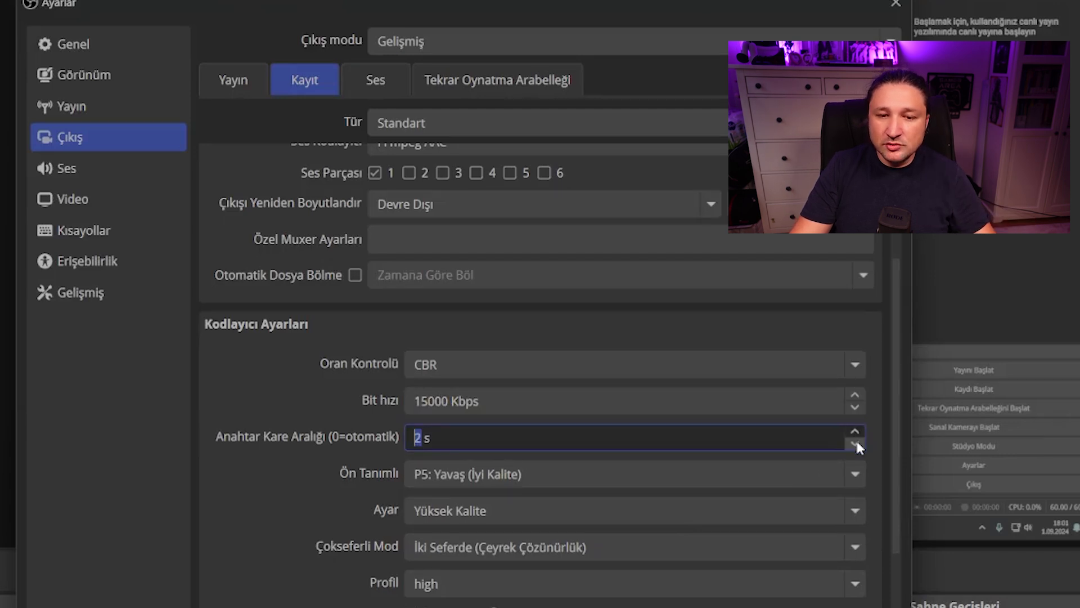
pyautogui.click(307, 437)
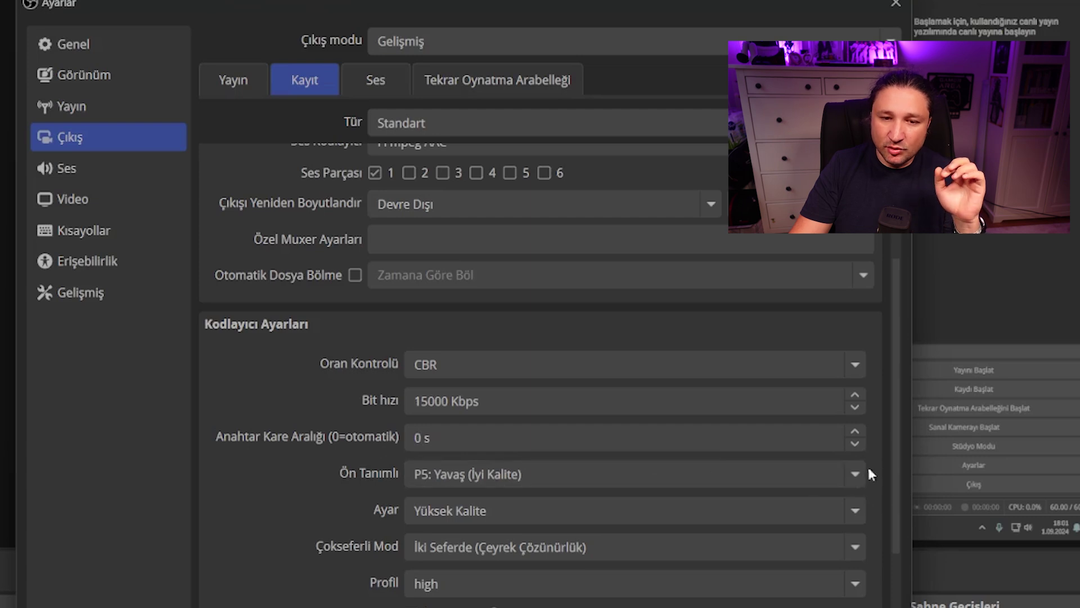
pyautogui.scroll(-1, 891, 411)
pyautogui.click(855, 419)
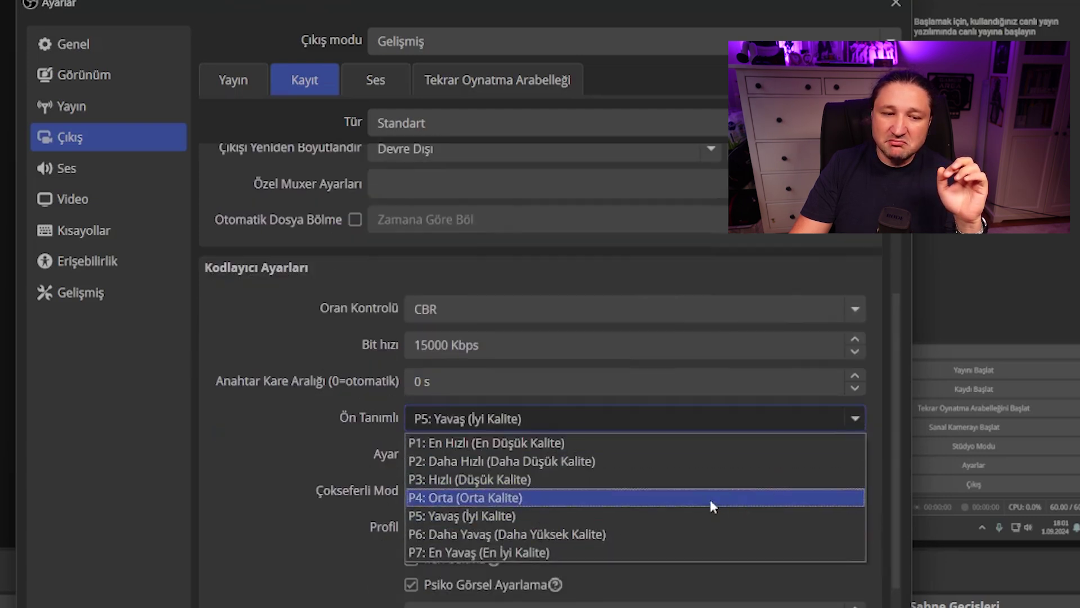
pyautogui.click(653, 531)
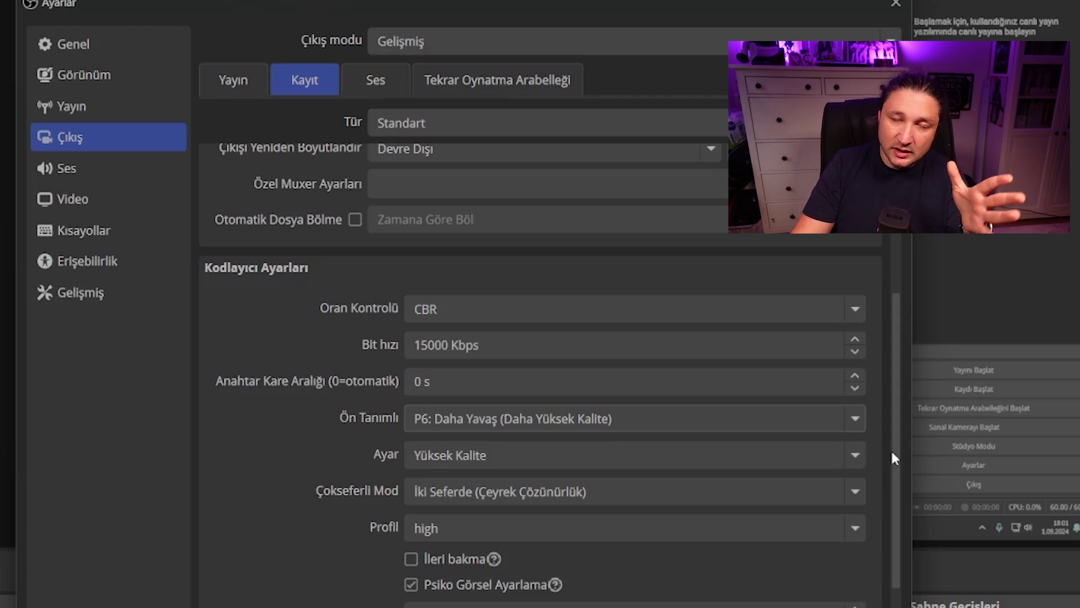
# - Set the recording encoder's multipass mode (Çokseferli Mod) to Tek Seferde
pyautogui.click(855, 491)
pyautogui.click(708, 514)
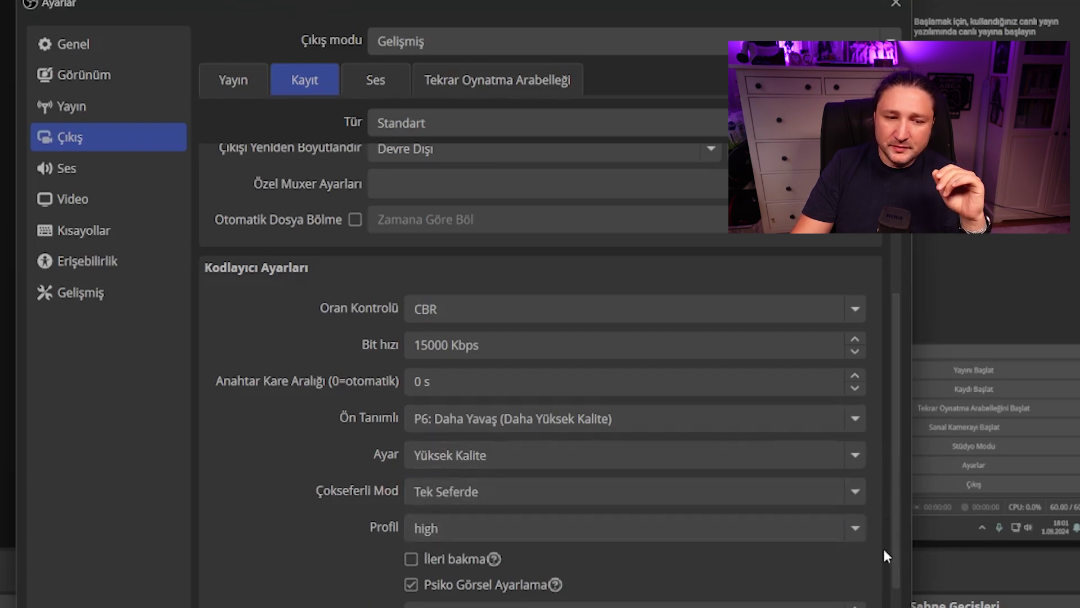
pyautogui.scroll(-2, 886, 529)
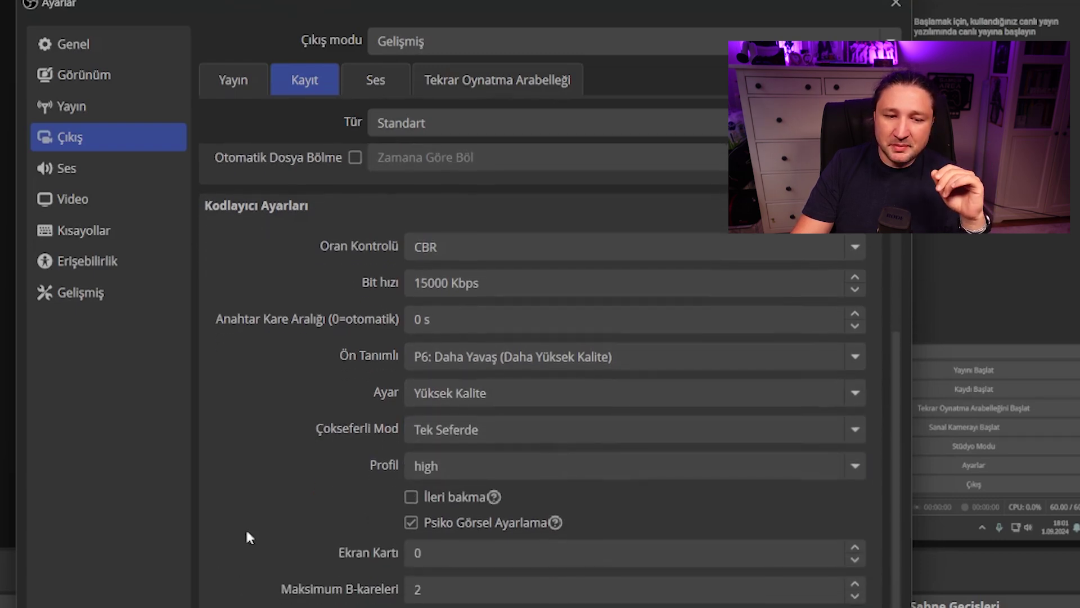
# - Leave the output settings, browse the Videolar folder for a recording in the Kayıtları Remux Et tool, and close it without choosing a file
pyautogui.moveTo(896, 559); pyautogui.dragTo(902, 273)
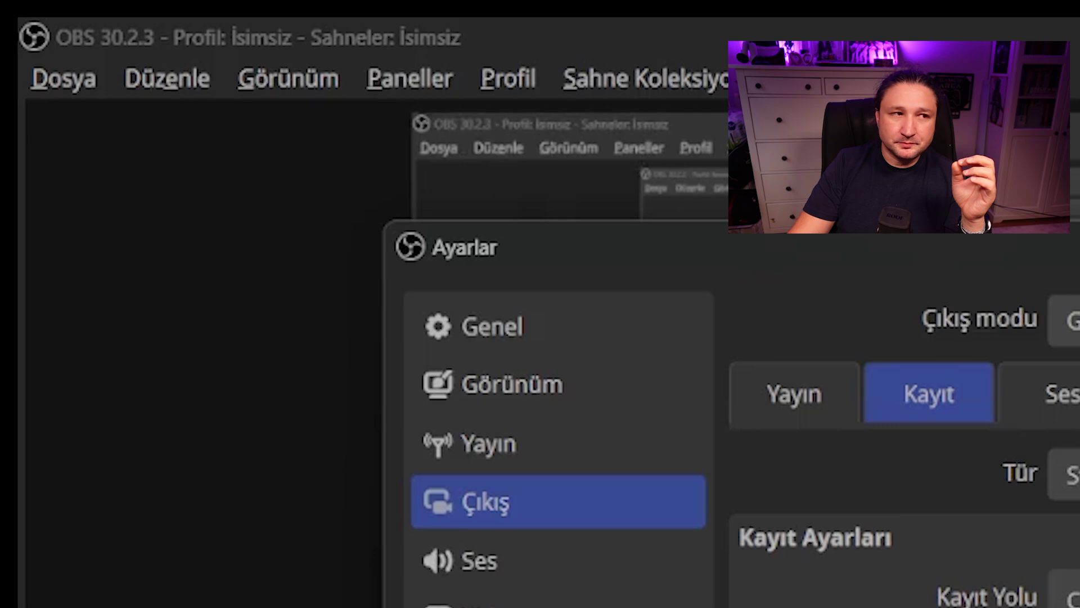
pyautogui.press('Escape')
pyautogui.click(63, 77)
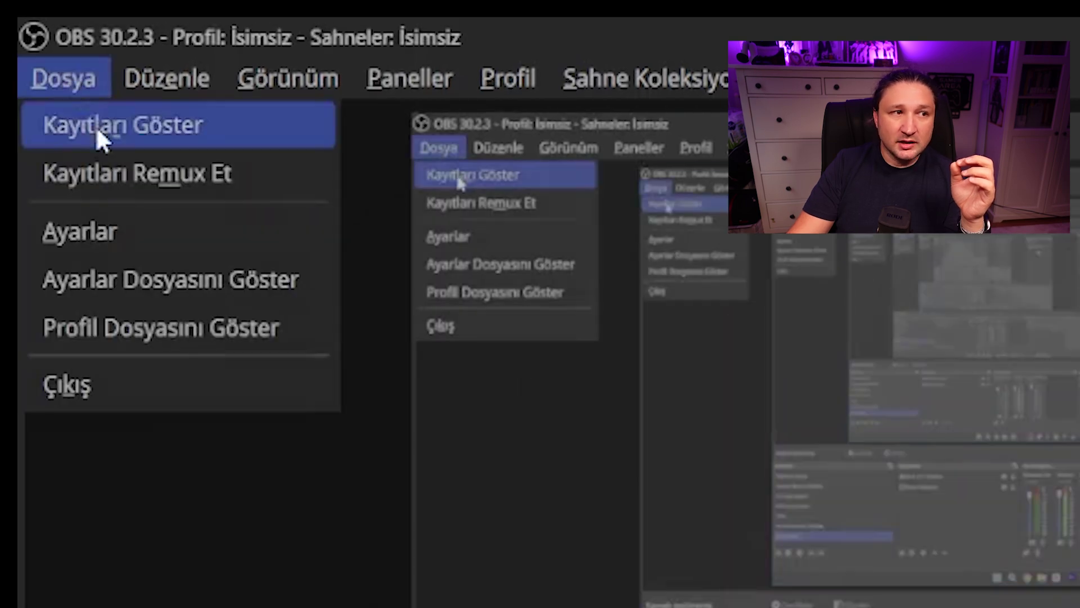
pyautogui.click(97, 173)
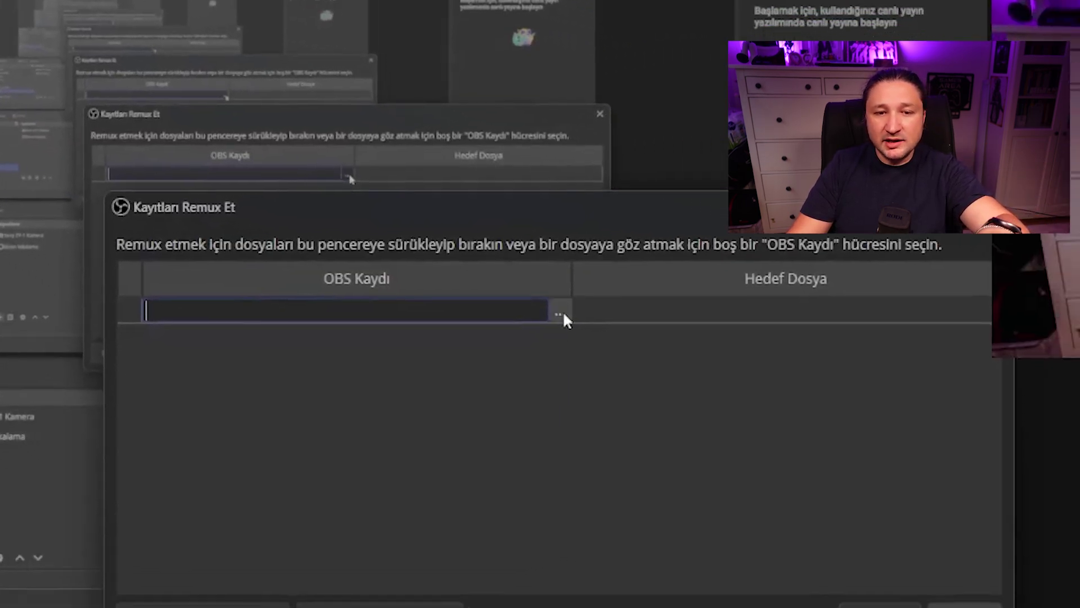
pyautogui.click(562, 311)
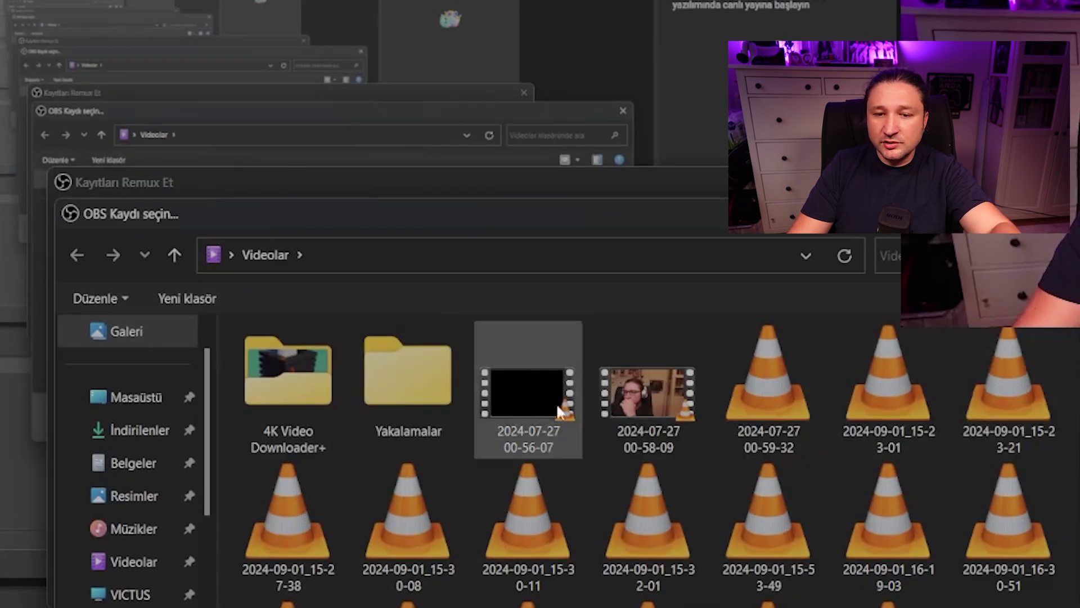
pyautogui.click(1076, 215)
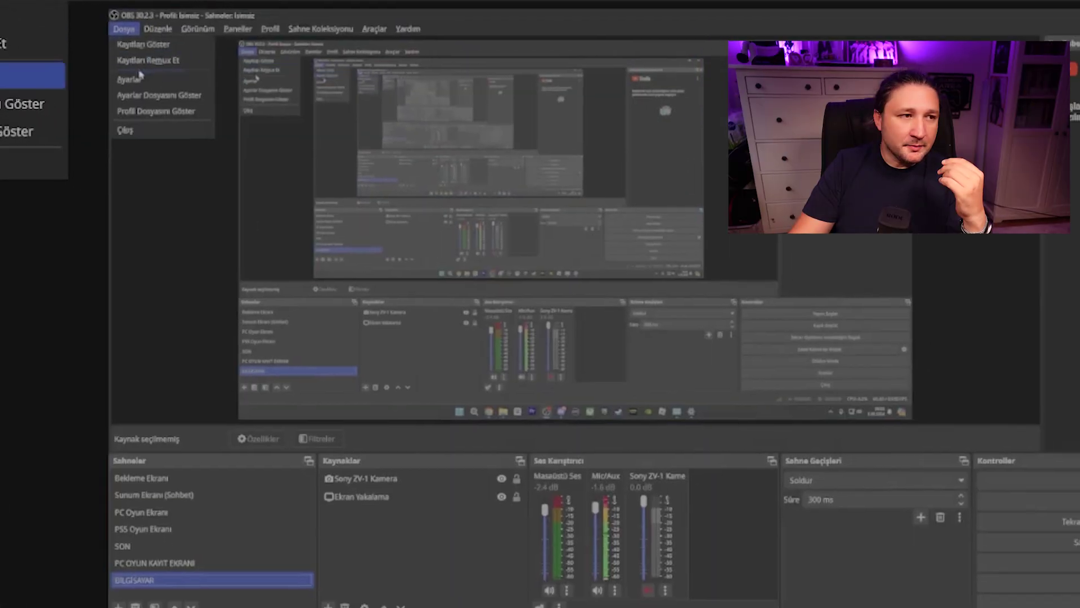
# - Enable automatic remuxing of recordings to mp4 (Otomatik olarak mp4 türüne remux et) in the Gelişmiş settings
pyautogui.click(140, 79)
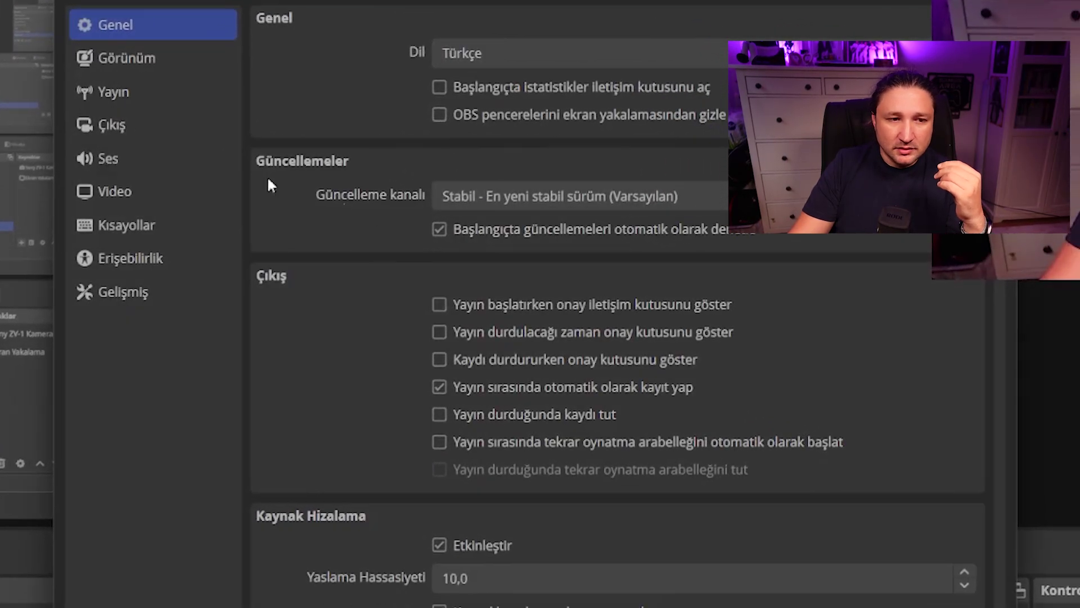
pyautogui.click(152, 128)
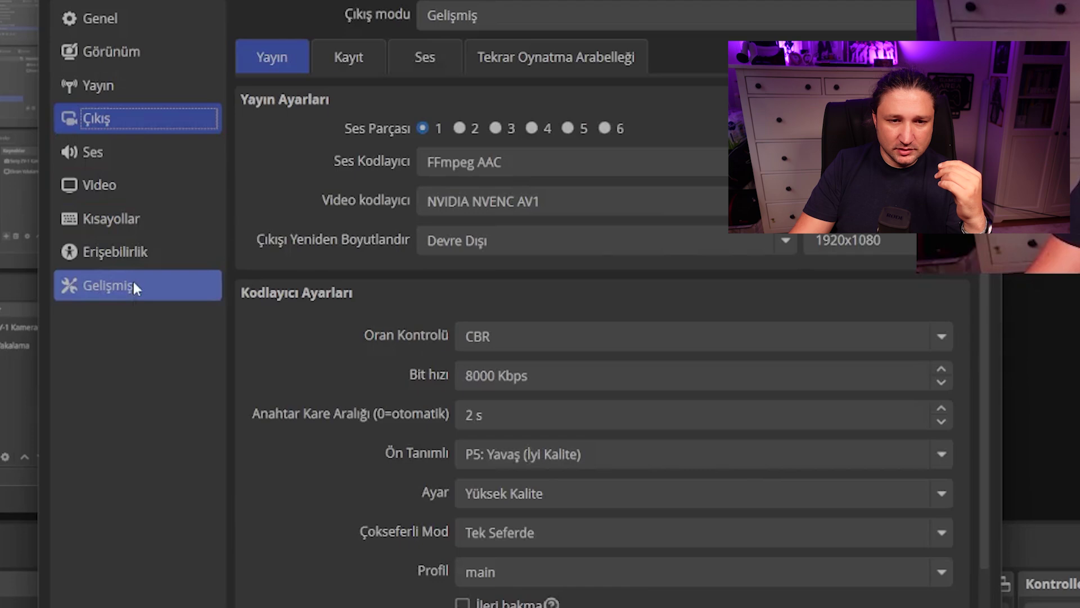
pyautogui.click(148, 286)
pyautogui.scroll(-3, 388, 371)
pyautogui.scroll(3, 371, 374)
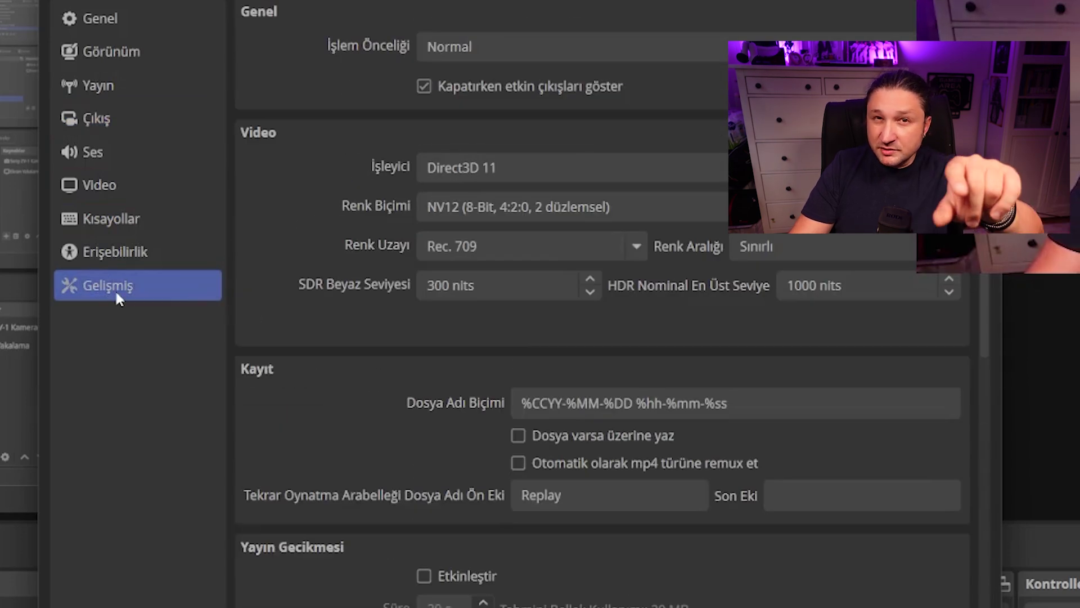
pyautogui.scroll(-2, 279, 413)
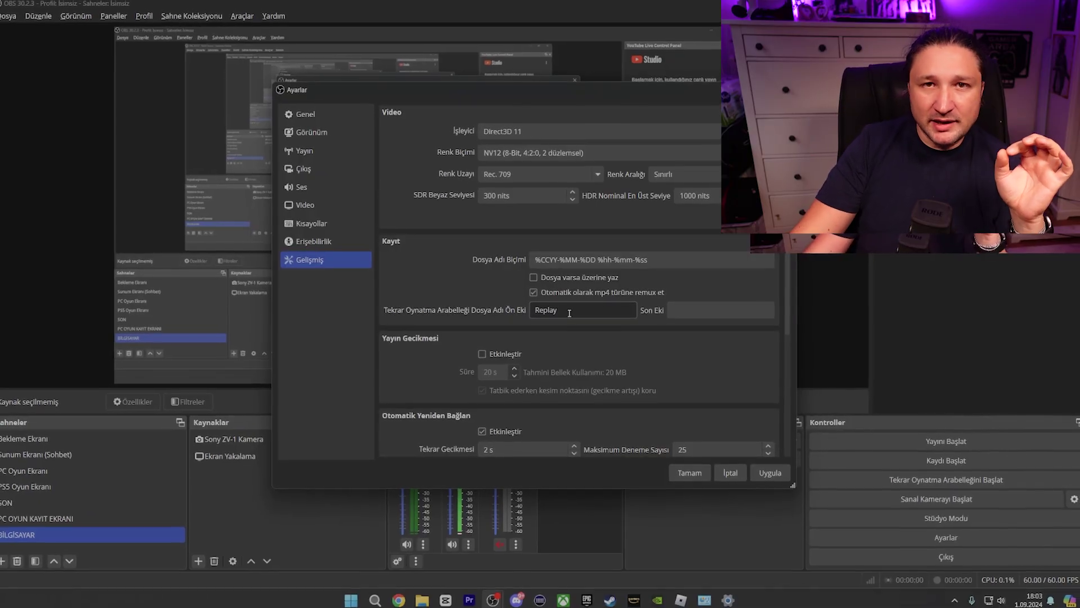
# - Show the appearance (Görünüm) settings with the theme and style options
pyautogui.click(327, 133)
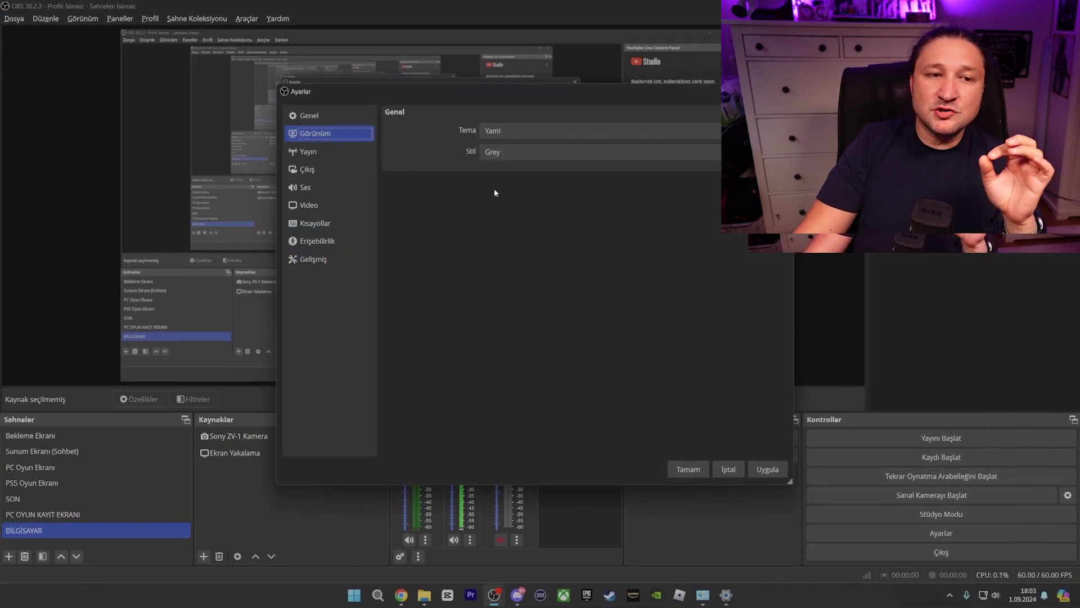